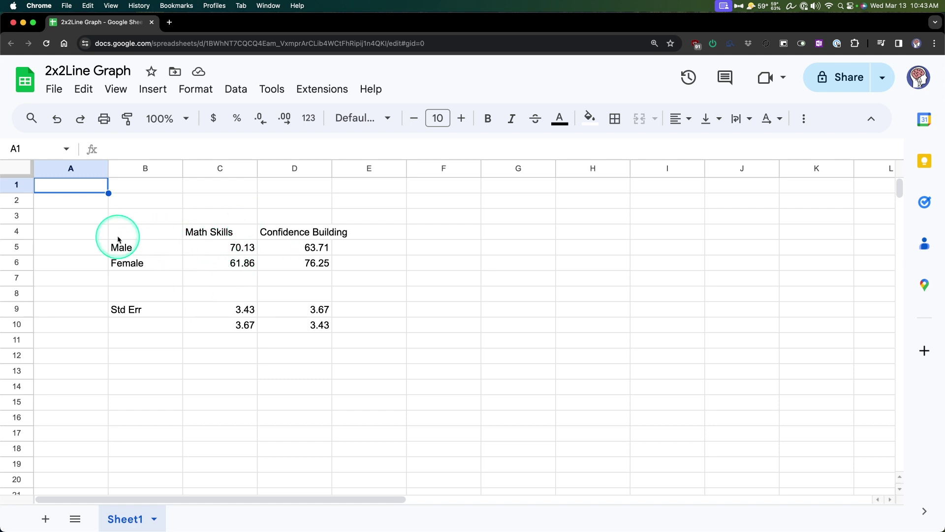
Insert a line chart of the Male and Female means in B4:D6
{"action": "left_click_drag", "start_coordinate": [118, 238], "coordinate": [315, 264]}
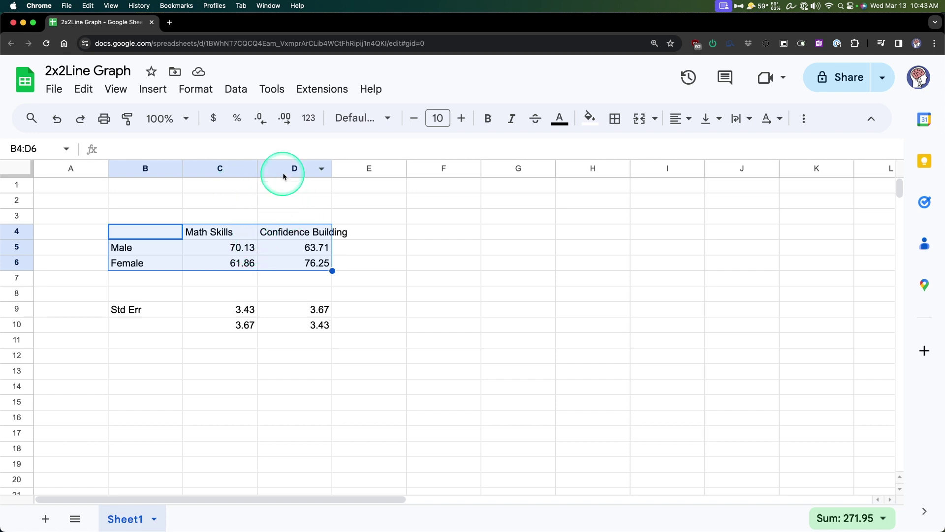
{"action": "left_click", "coordinate": [151, 89]}
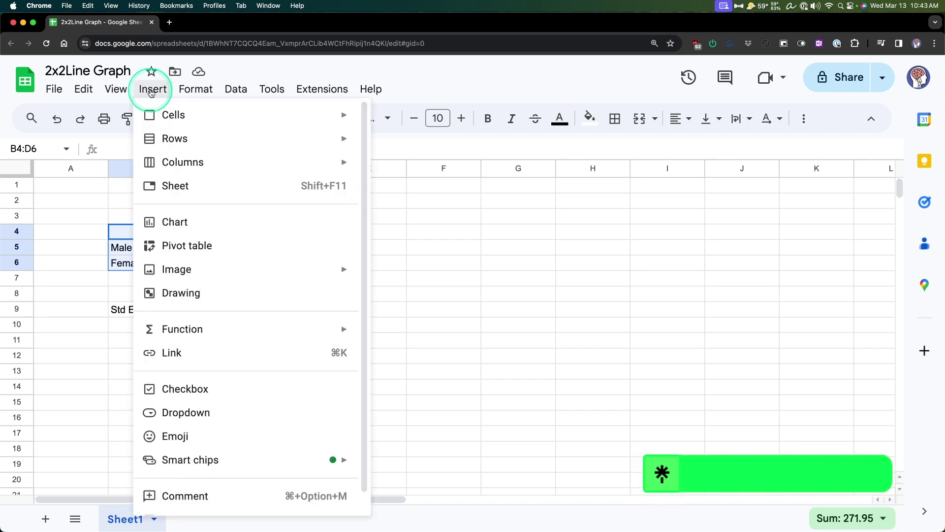
{"action": "left_click", "coordinate": [163, 222]}
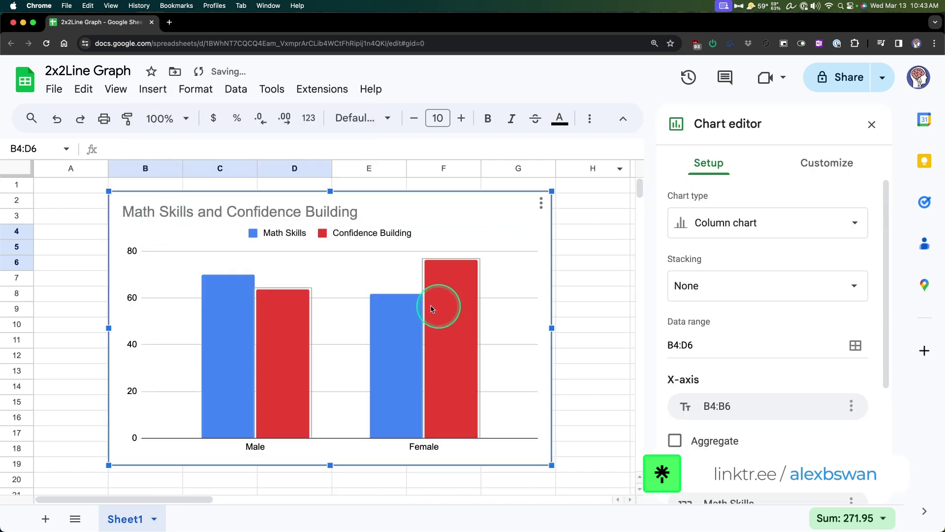
{"action": "left_click", "coordinate": [735, 231]}
{"action": "left_click", "coordinate": [735, 461]}
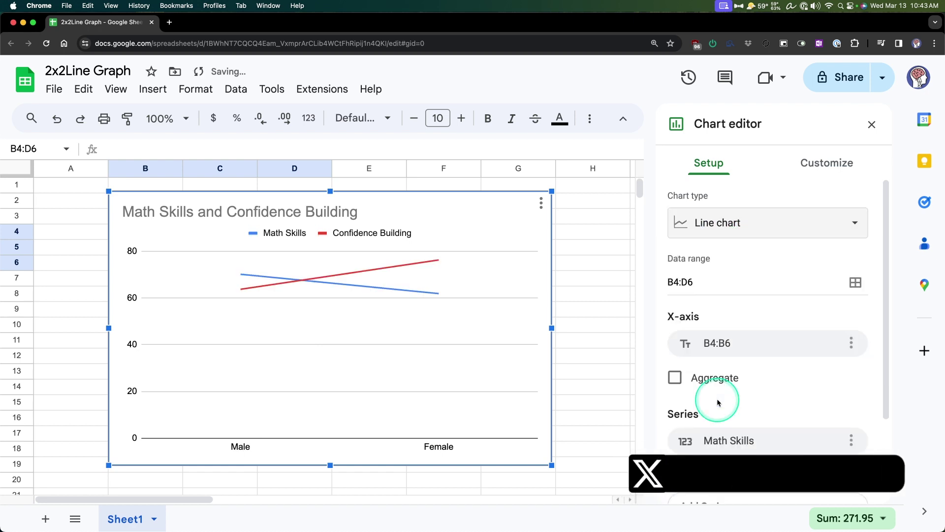
Shrink the chart and position it beside the data, aligned at column E
{"action": "left_click_drag", "start_coordinate": [490, 189], "coordinate": [787, 213]}
{"action": "left_click_drag", "start_coordinate": [352, 197], "coordinate": [458, 261]}
{"action": "left_click_drag", "start_coordinate": [730, 266], "coordinate": [652, 266]}
{"action": "left_click_drag", "start_coordinate": [519, 382], "coordinate": [501, 390]}
{"action": "double_click", "coordinate": [629, 281]}
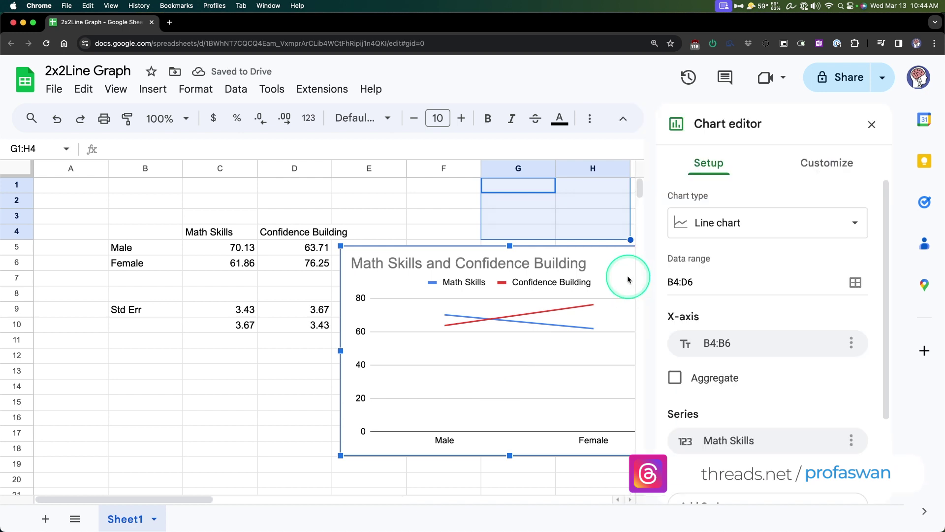
{"action": "left_click_drag", "start_coordinate": [609, 247], "coordinate": [576, 254]}
{"action": "left_click_drag", "start_coordinate": [306, 256], "coordinate": [365, 285]}
{"action": "left_click_drag", "start_coordinate": [584, 285], "coordinate": [563, 256]}
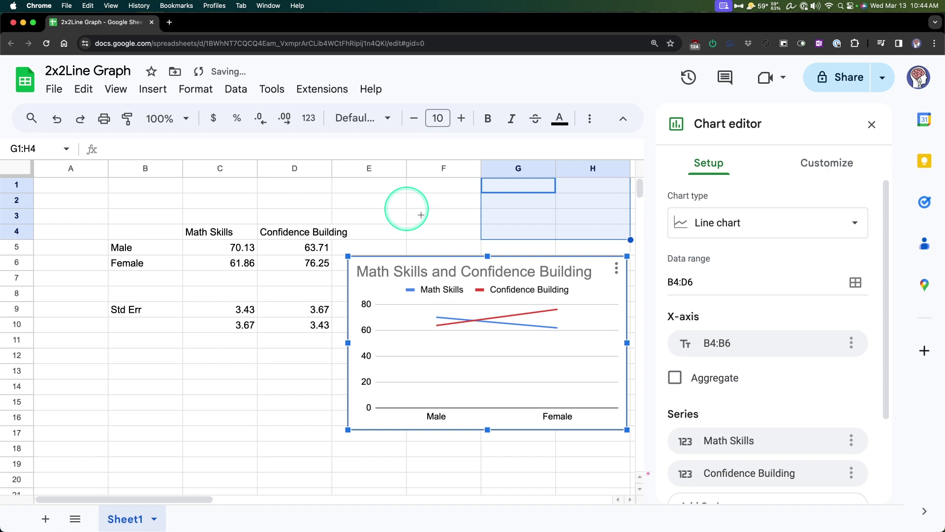
{"action": "left_click", "coordinate": [404, 203]}
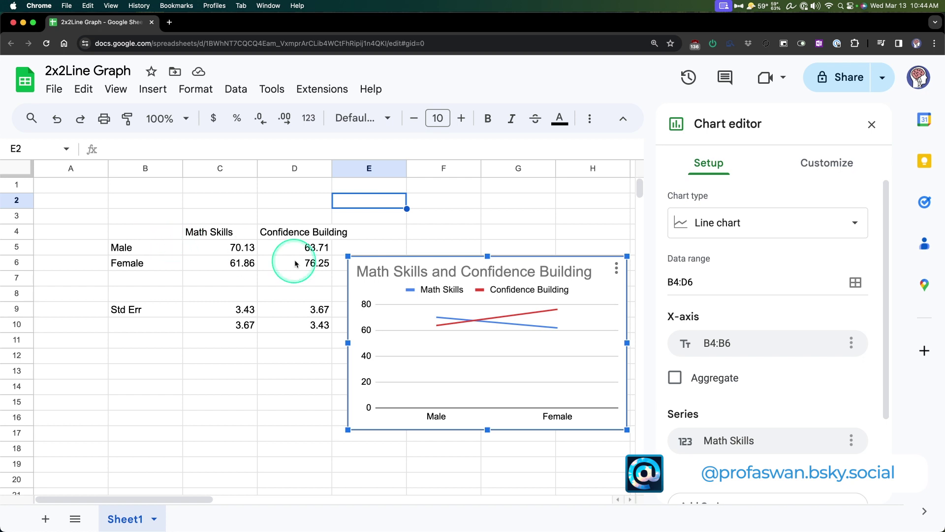
{"action": "scroll", "coordinate": [753, 291], "scroll_direction": "down", "scroll_amount": 3}
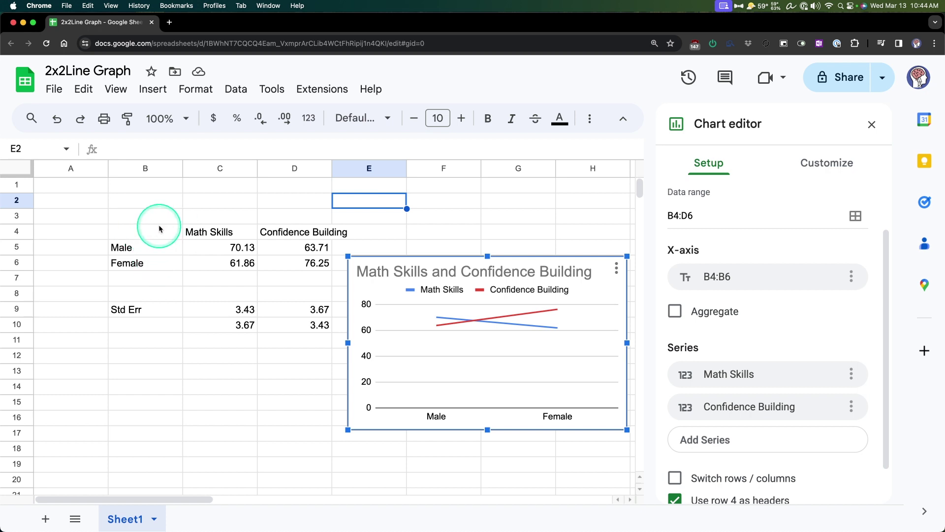
{"action": "scroll", "coordinate": [844, 313], "scroll_direction": "down", "scroll_amount": 2}
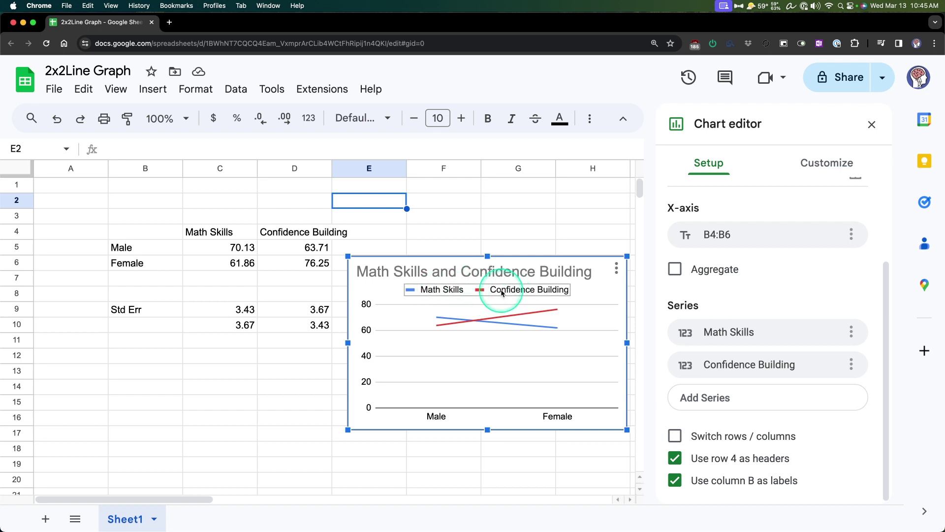
{"action": "left_click", "coordinate": [675, 436]}
{"action": "left_click", "coordinate": [678, 438]}
{"action": "left_click", "coordinate": [679, 438]}
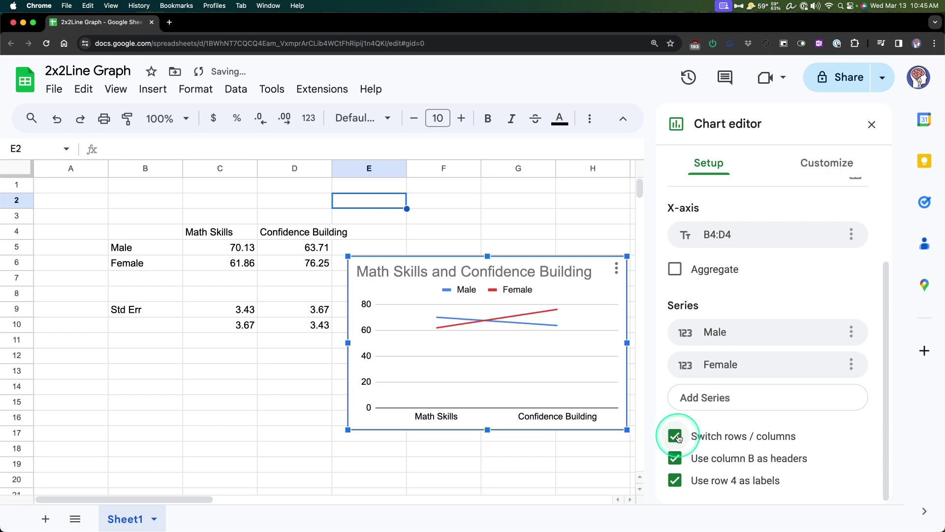
{"action": "left_click", "coordinate": [679, 437]}
{"action": "left_click", "coordinate": [679, 438]}
{"action": "left_click", "coordinate": [678, 438]}
{"action": "left_click", "coordinate": [679, 438]}
{"action": "left_click", "coordinate": [679, 437]}
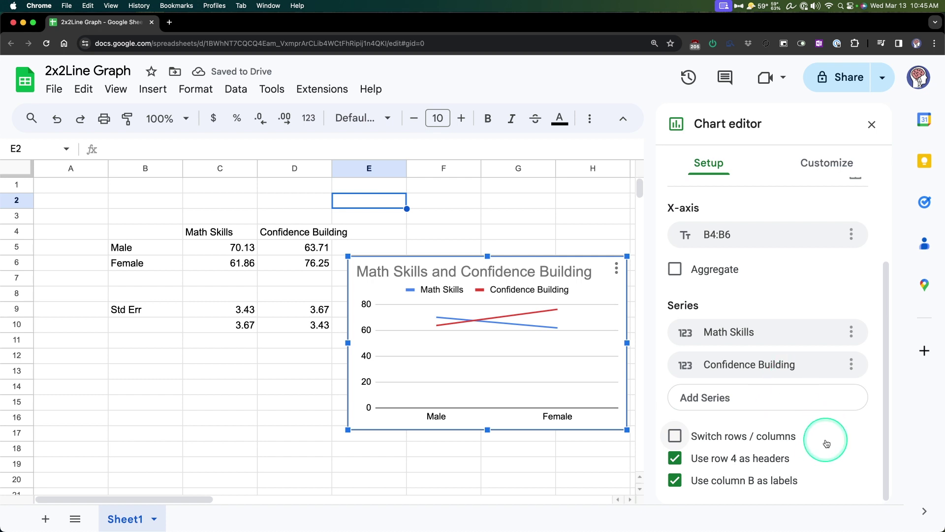
{"action": "scroll", "coordinate": [832, 436], "scroll_direction": "up", "scroll_amount": 3}
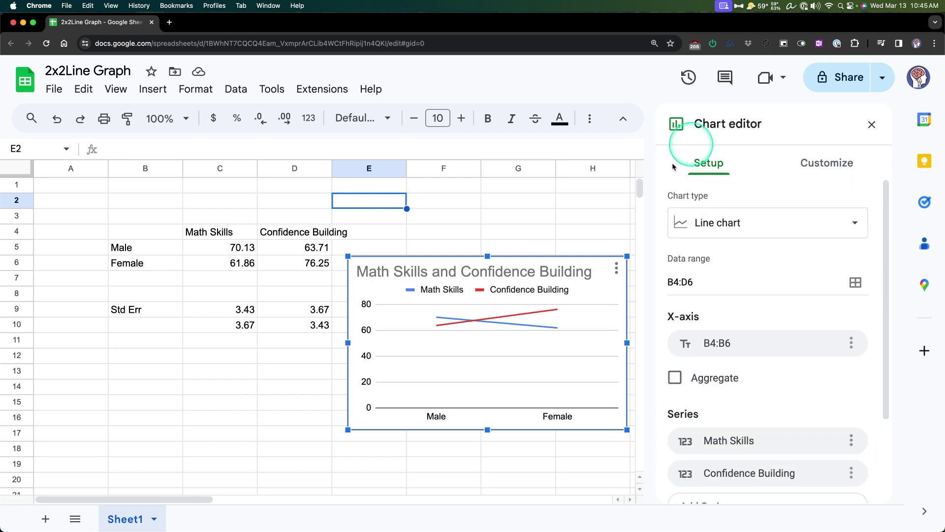
Set the chart style font to Arial and the chart border colour to None
{"action": "left_click", "coordinate": [838, 164]}
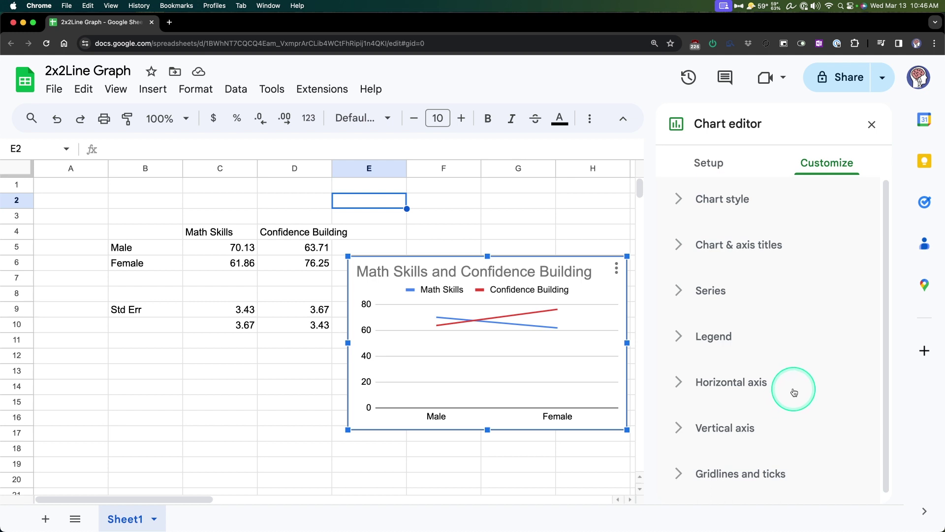
{"action": "left_click", "coordinate": [742, 195]}
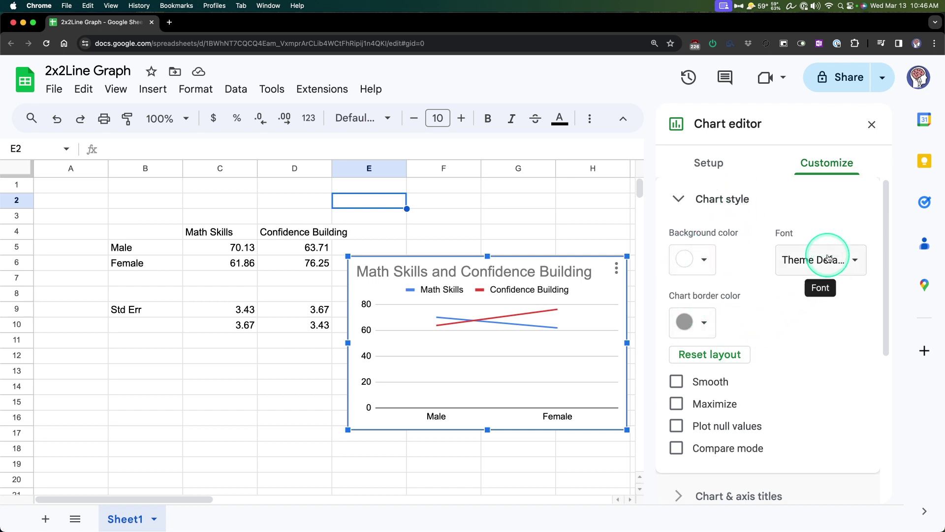
{"action": "left_click", "coordinate": [806, 254]}
{"action": "left_click", "coordinate": [827, 281]}
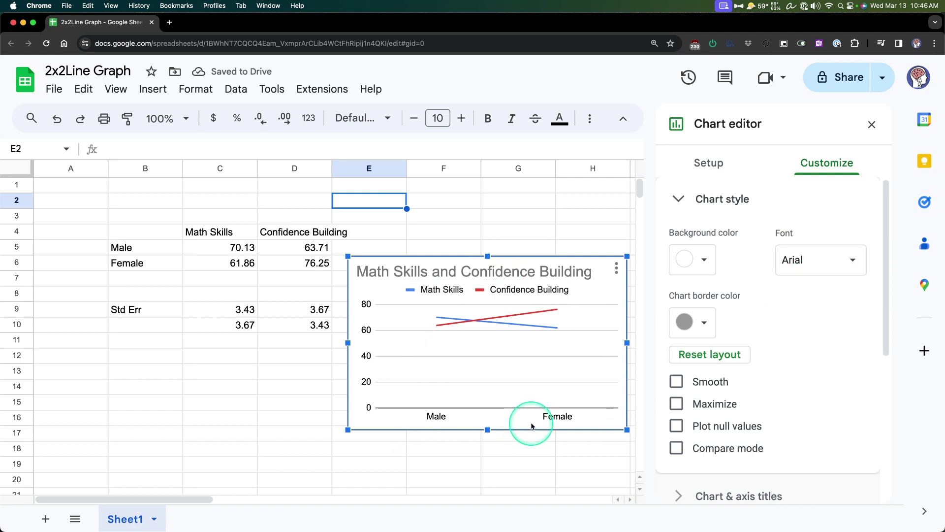
{"action": "left_click", "coordinate": [692, 329]}
{"action": "left_click", "coordinate": [705, 354]}
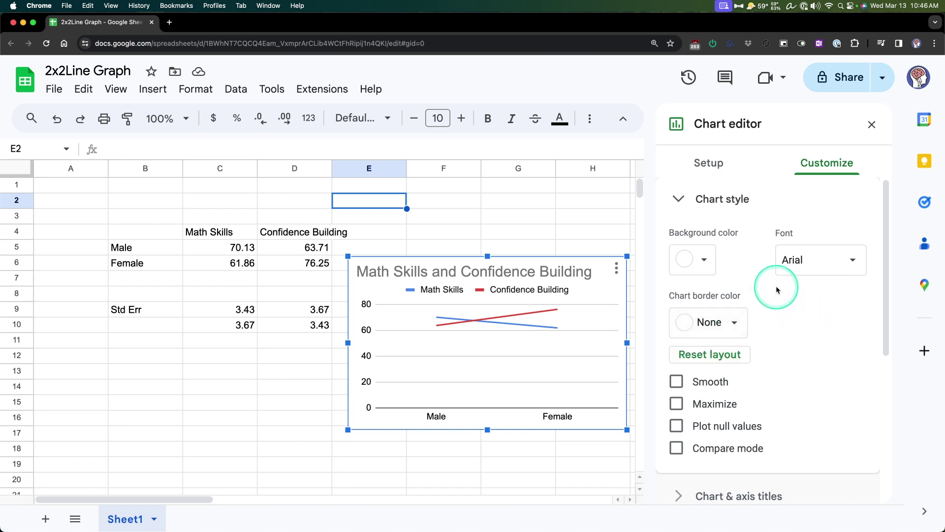
Test smooth lines, maximize, plot null values and compare mode, leaving them cleared
{"action": "scroll", "coordinate": [768, 294], "scroll_direction": "down", "scroll_amount": 3}
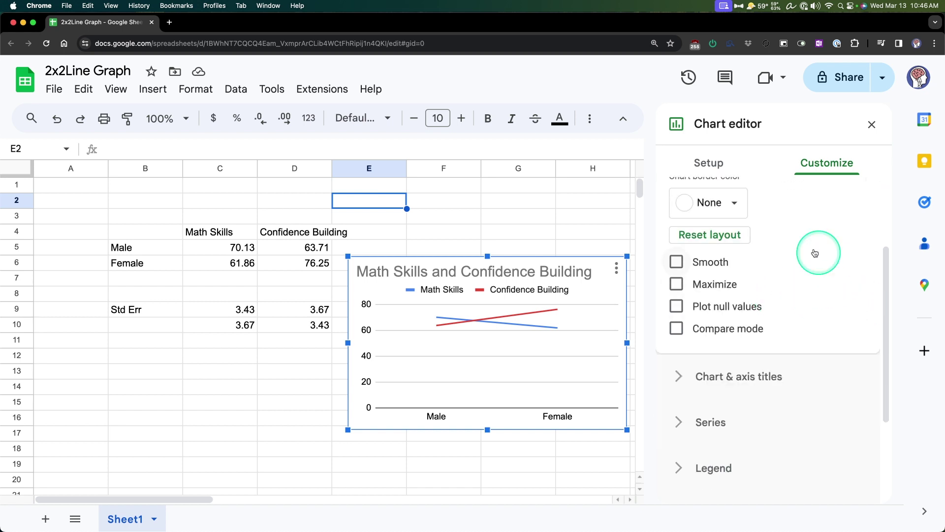
{"action": "left_click", "coordinate": [720, 265]}
{"action": "left_click", "coordinate": [720, 265]}
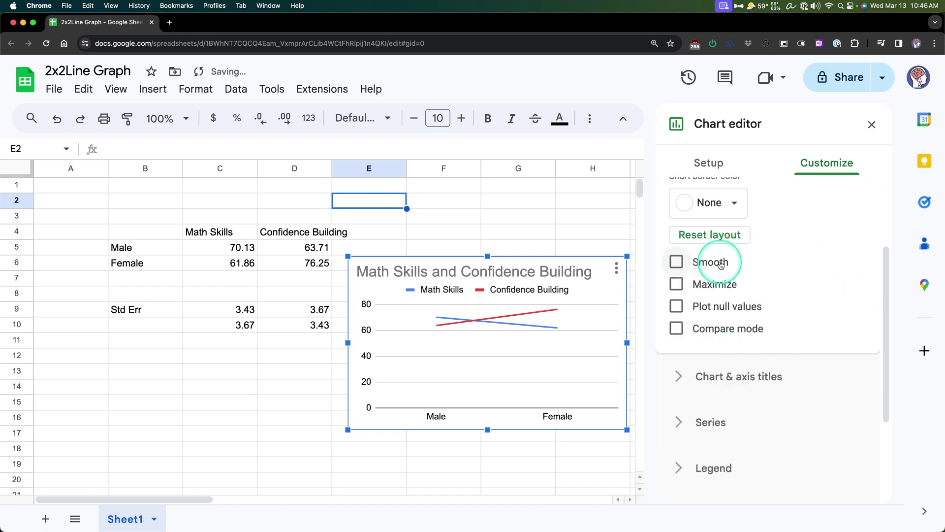
{"action": "left_click", "coordinate": [720, 265]}
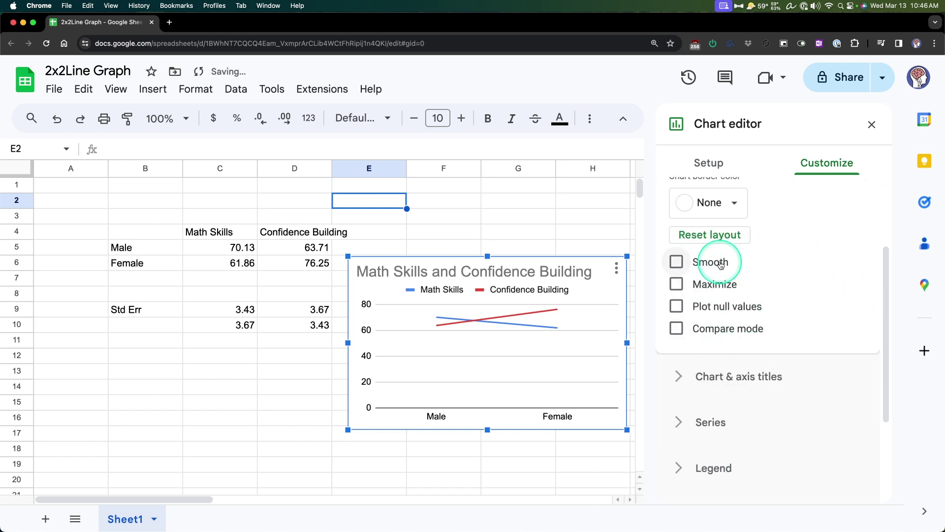
{"action": "left_click", "coordinate": [721, 289]}
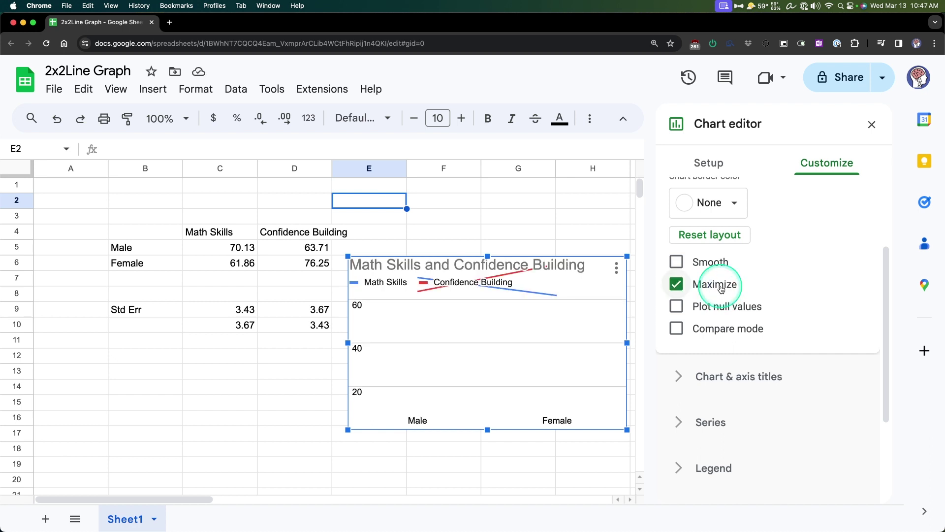
{"action": "left_click", "coordinate": [721, 289]}
{"action": "left_click", "coordinate": [730, 310]}
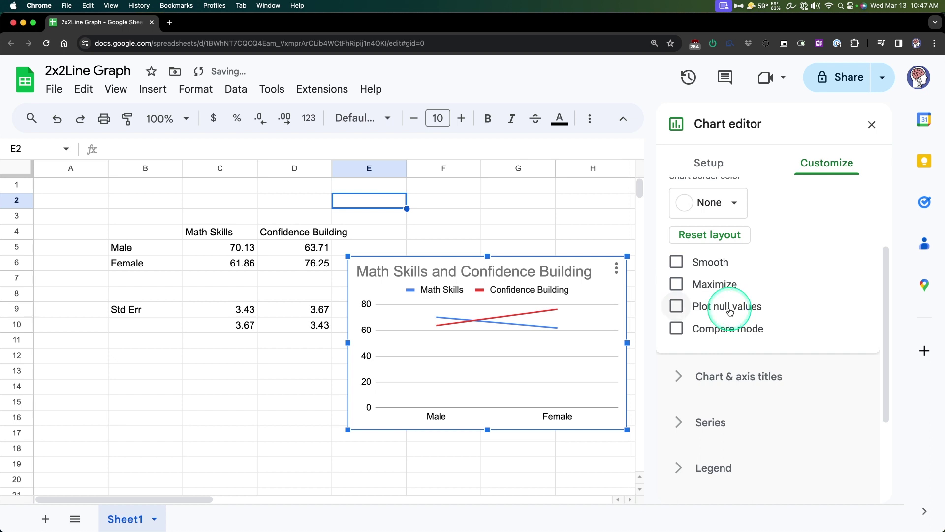
{"action": "left_click", "coordinate": [732, 332]}
{"action": "left_click", "coordinate": [733, 334]}
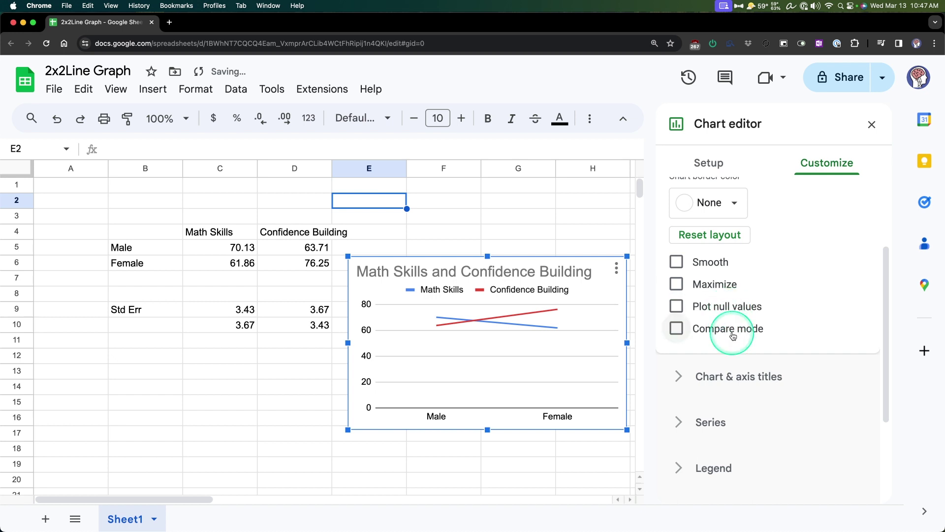
{"action": "scroll", "coordinate": [812, 274], "scroll_direction": "down", "scroll_amount": 4}
{"action": "scroll", "coordinate": [770, 241], "scroll_direction": "up", "scroll_amount": 6}
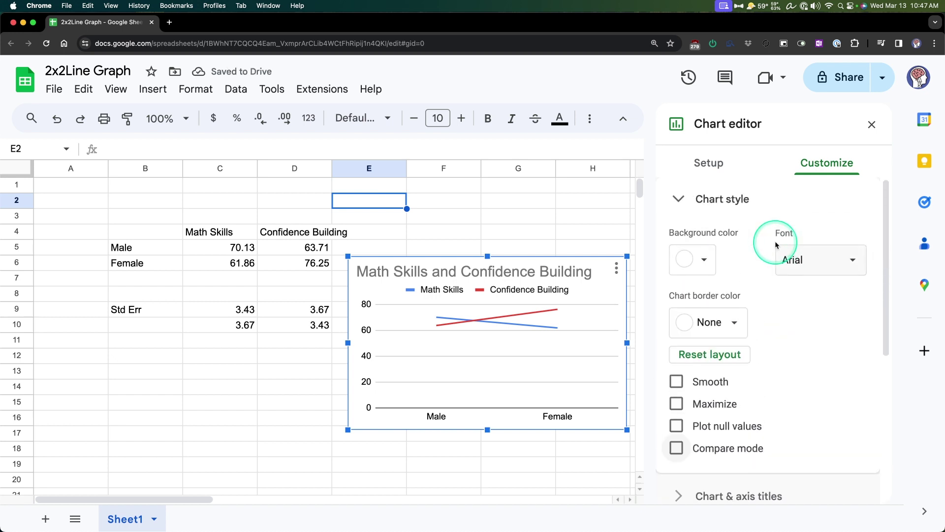
{"action": "left_click", "coordinate": [719, 199]}
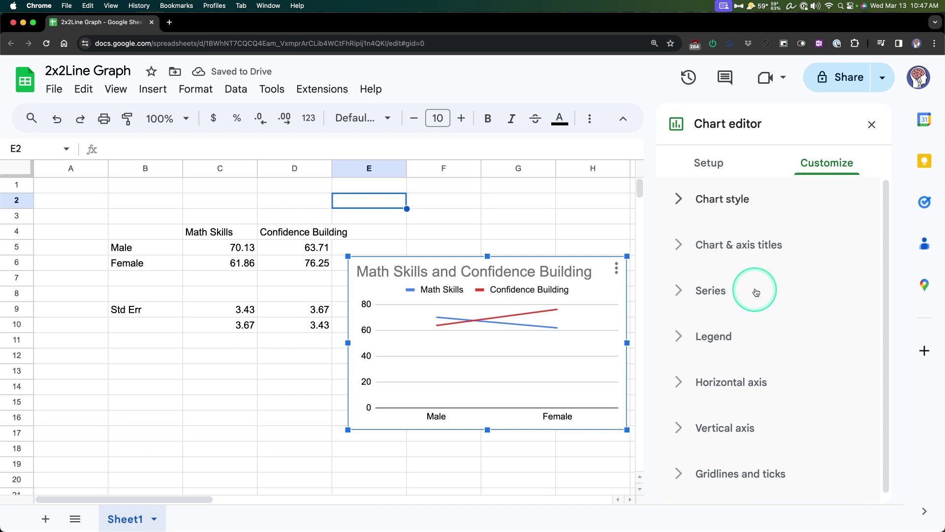
Delete the 'Math Skills and Confidence Building' chart title text
{"action": "left_click", "coordinate": [734, 247]}
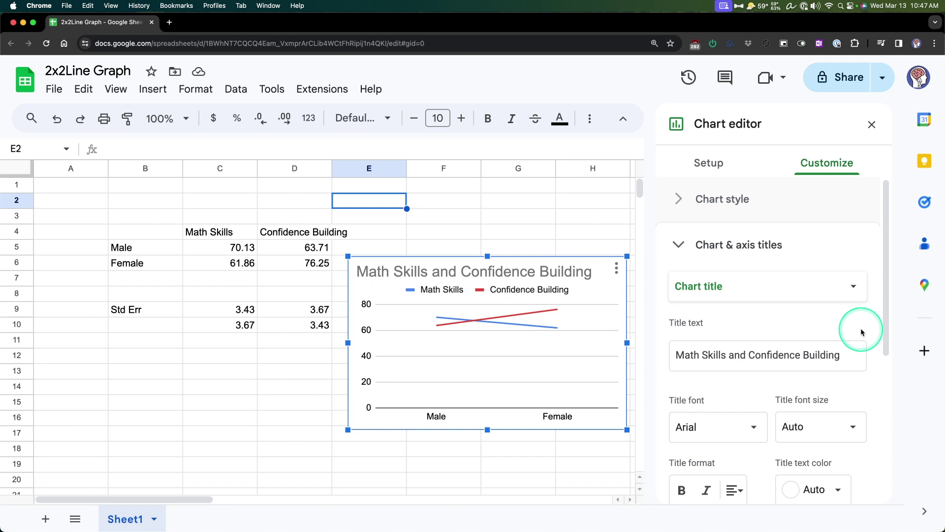
{"action": "triple_click", "coordinate": [802, 356]}
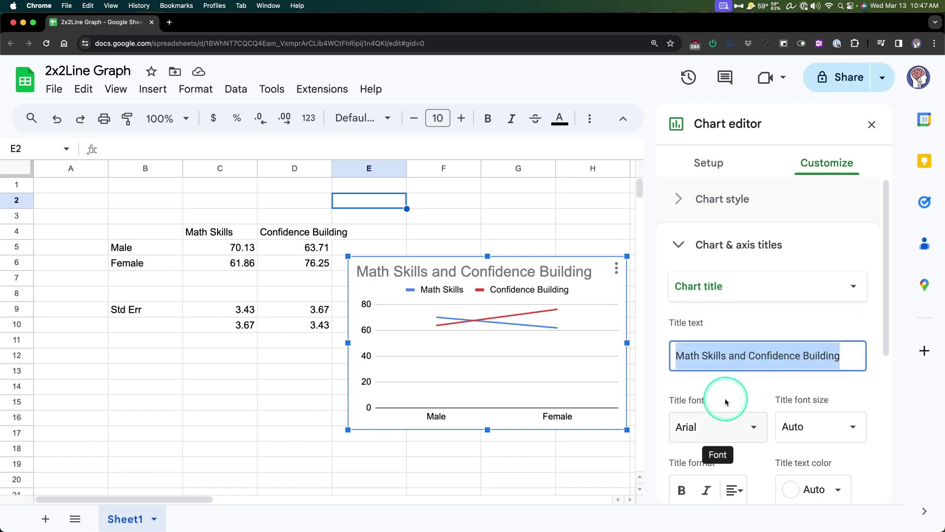
{"action": "key", "text": "BackSpace"}
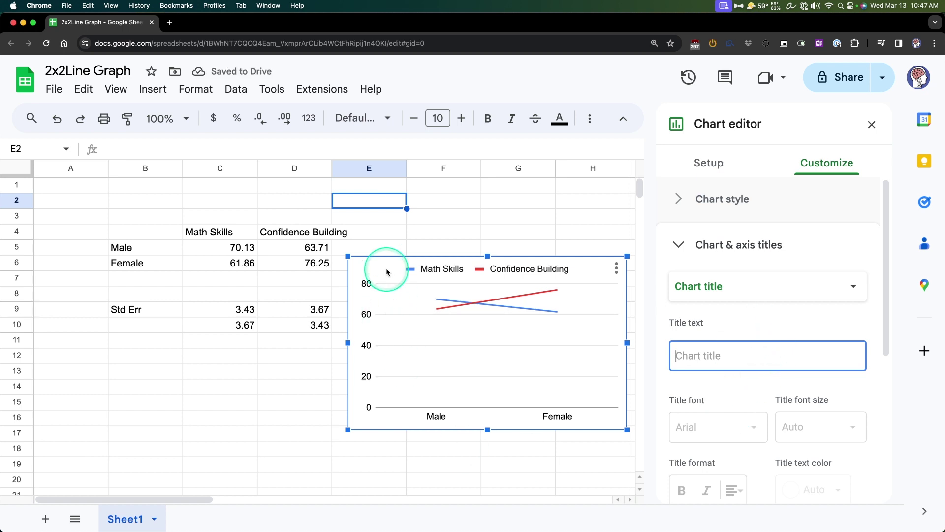
{"action": "left_click", "coordinate": [764, 288]}
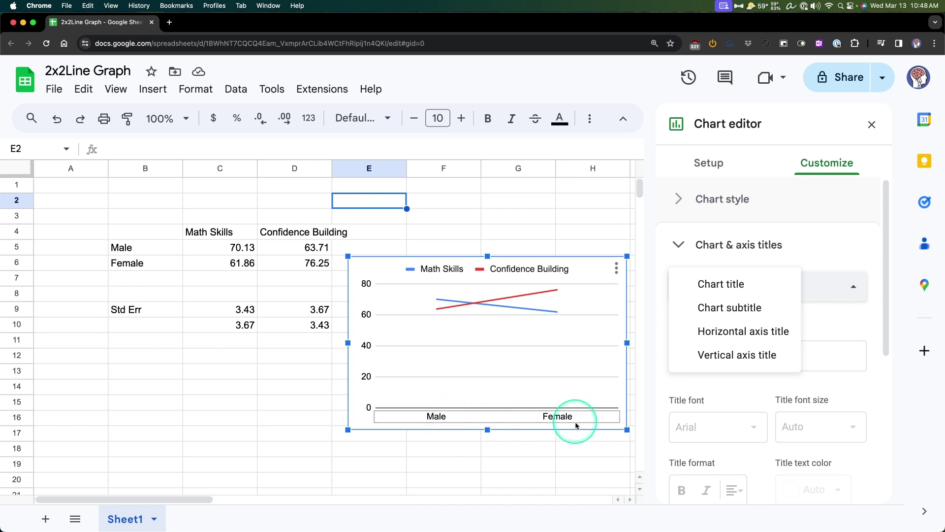
Title the horizontal axis 'Gender' in 14-point size
{"action": "left_click", "coordinate": [733, 331]}
{"action": "left_click", "coordinate": [722, 341]}
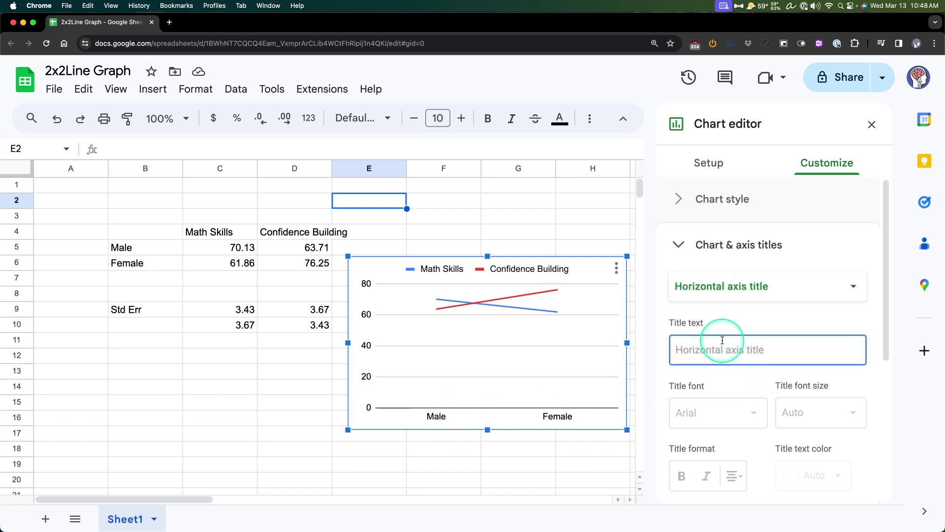
{"action": "type", "text": "Gencefr"}
{"action": "key", "text": "BackSpace"}
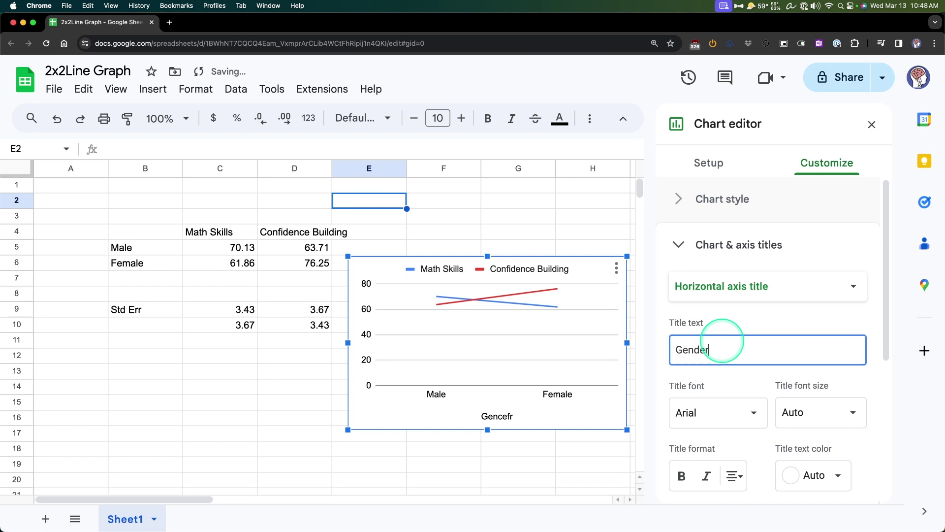
{"action": "scroll", "coordinate": [748, 320], "scroll_direction": "down", "scroll_amount": 2}
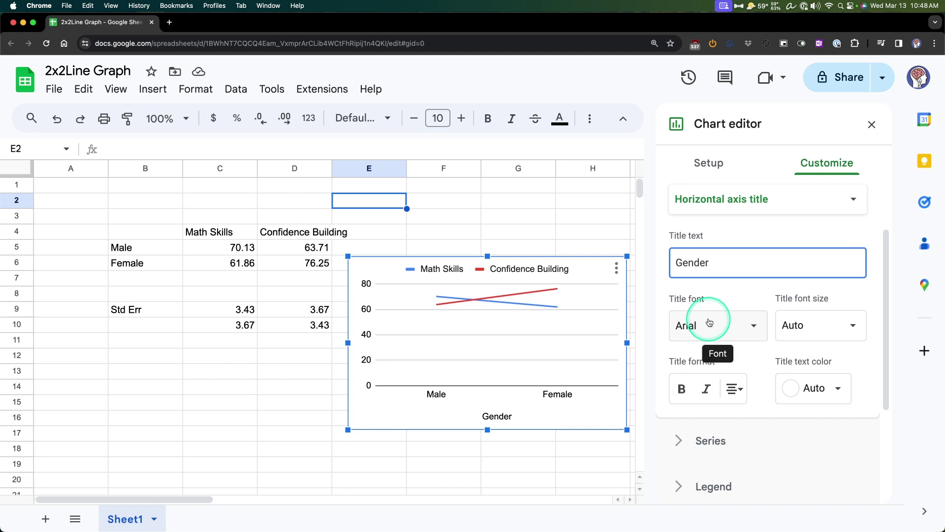
{"action": "scroll", "coordinate": [806, 307], "scroll_direction": "up", "scroll_amount": 2}
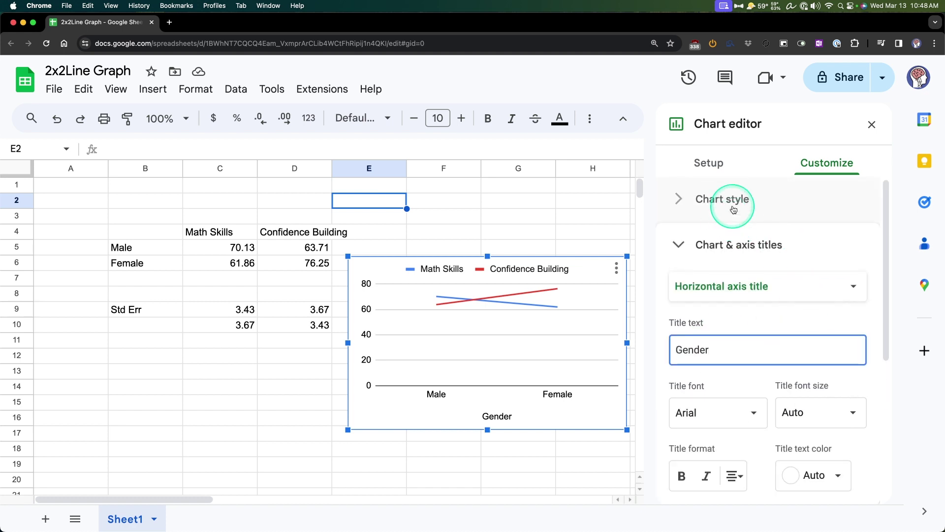
{"action": "scroll", "coordinate": [699, 285], "scroll_direction": "down", "scroll_amount": 1}
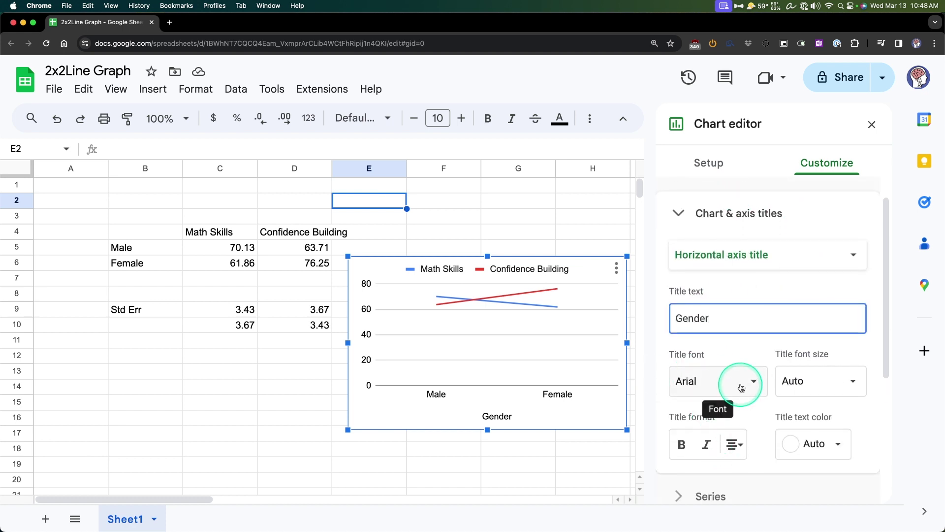
{"action": "left_click", "coordinate": [796, 389]}
{"action": "left_click", "coordinate": [814, 202]}
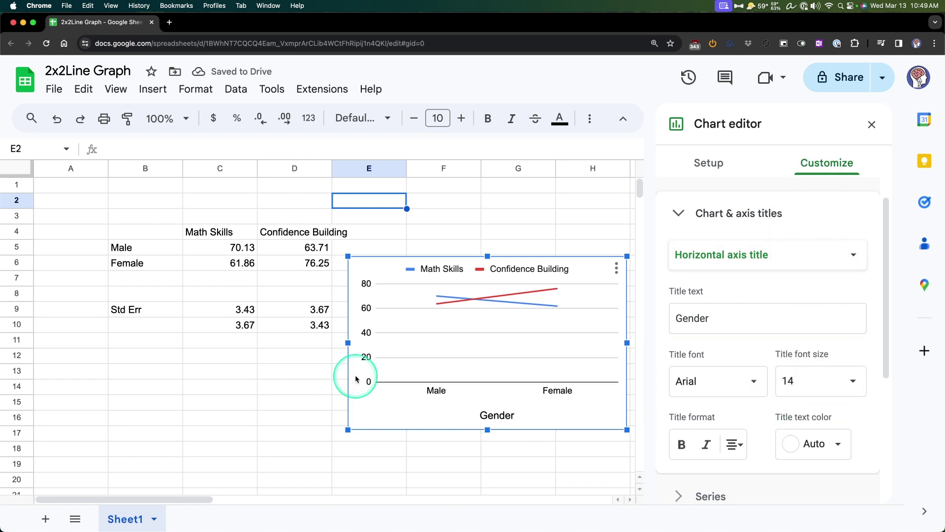
{"action": "scroll", "coordinate": [789, 367], "scroll_direction": "down", "scroll_amount": 3}
{"action": "scroll", "coordinate": [784, 347], "scroll_direction": "up", "scroll_amount": 3}
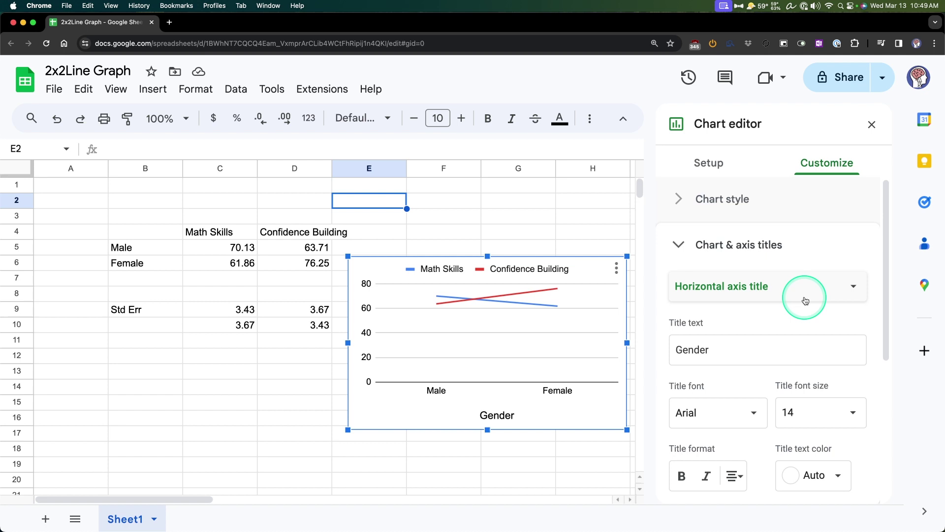
Add the vertical axis title 'Math Test Score (out of 100)' at size 14
{"action": "left_click", "coordinate": [804, 294]}
{"action": "left_click", "coordinate": [781, 307]}
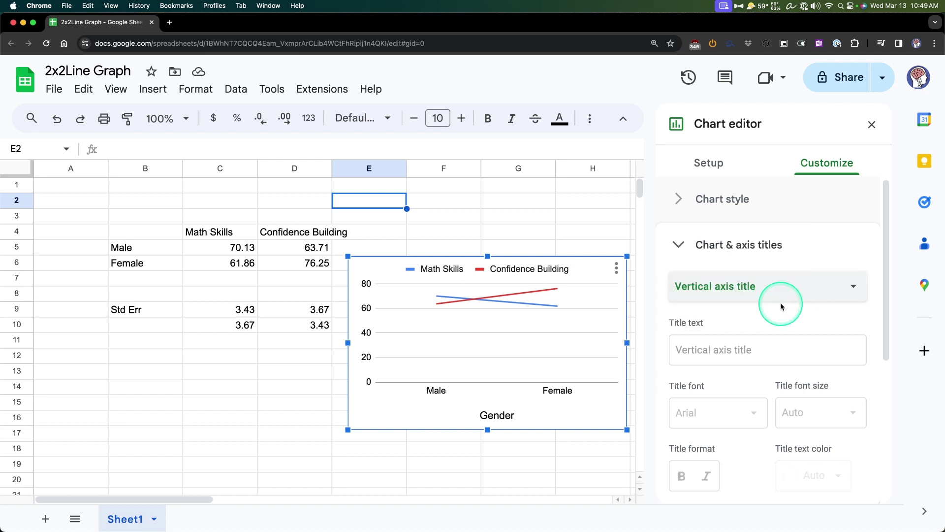
{"action": "left_click", "coordinate": [738, 350]}
{"action": "type", "text": "Math Test Score (out of 100"}
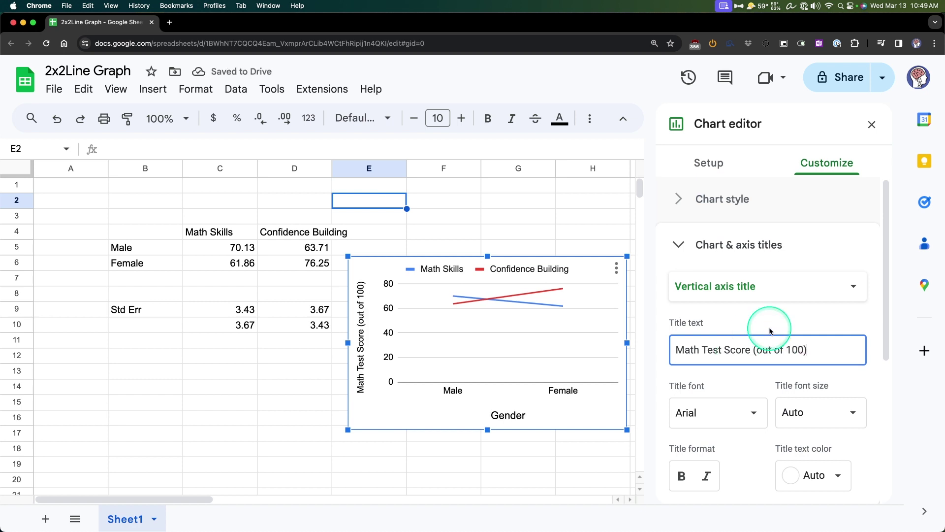
{"action": "scroll", "coordinate": [770, 331], "scroll_direction": "down", "scroll_amount": 2}
{"action": "left_click", "coordinate": [797, 337]}
{"action": "left_click", "coordinate": [817, 160]}
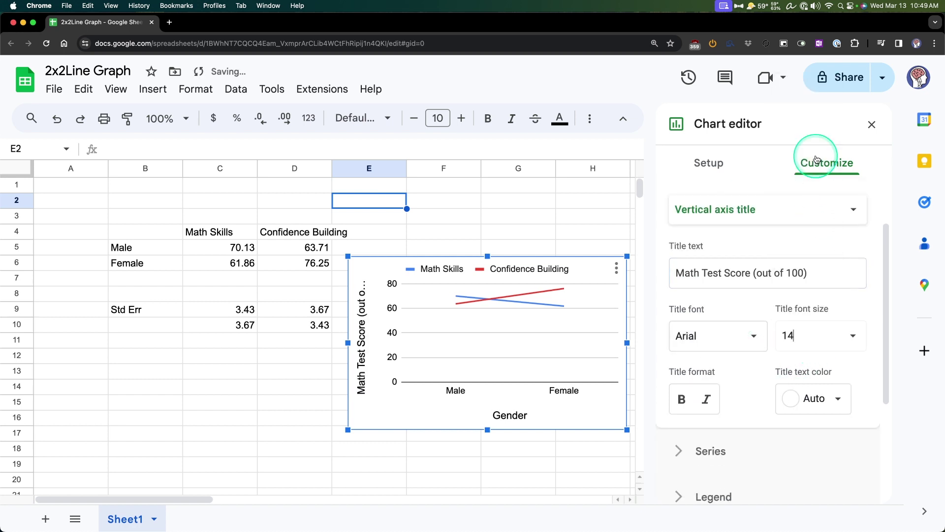
Make the chart taller by extending its top edge upward
{"action": "left_click_drag", "start_coordinate": [488, 256], "coordinate": [489, 213]}
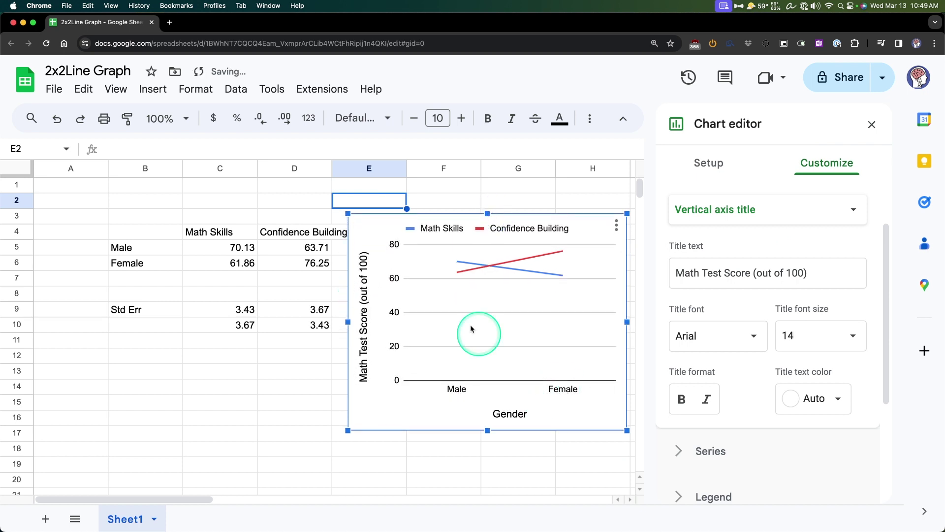
{"action": "left_click", "coordinate": [363, 259]}
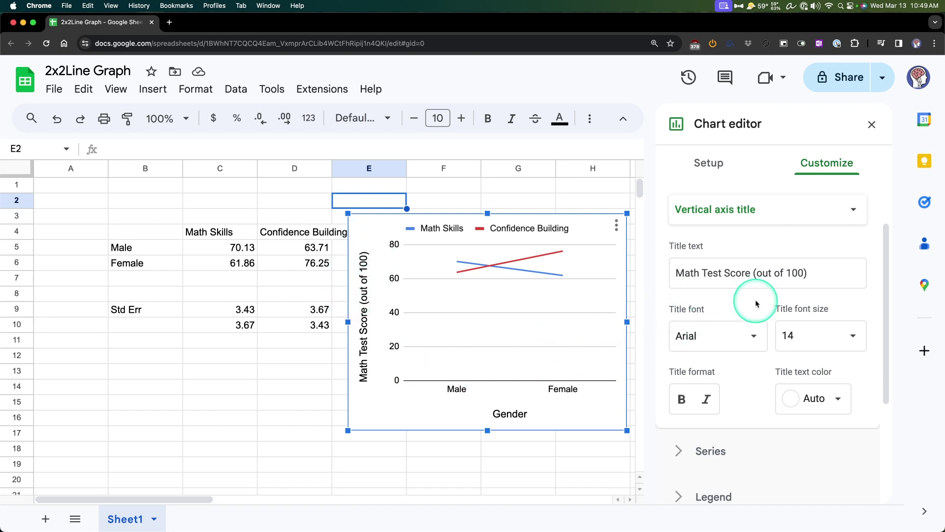
{"action": "scroll", "coordinate": [754, 285], "scroll_direction": "up", "scroll_amount": 3}
{"action": "left_click", "coordinate": [757, 246]}
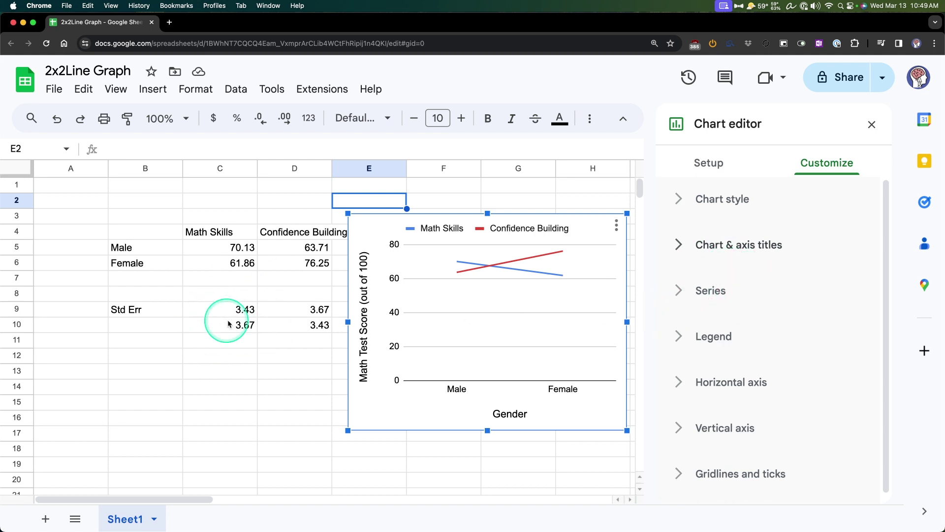
{"action": "scroll", "coordinate": [744, 353], "scroll_direction": "down", "scroll_amount": 1}
Try the legend at Bottom, Auto, Right and Inside positions
{"action": "left_click", "coordinate": [730, 341]}
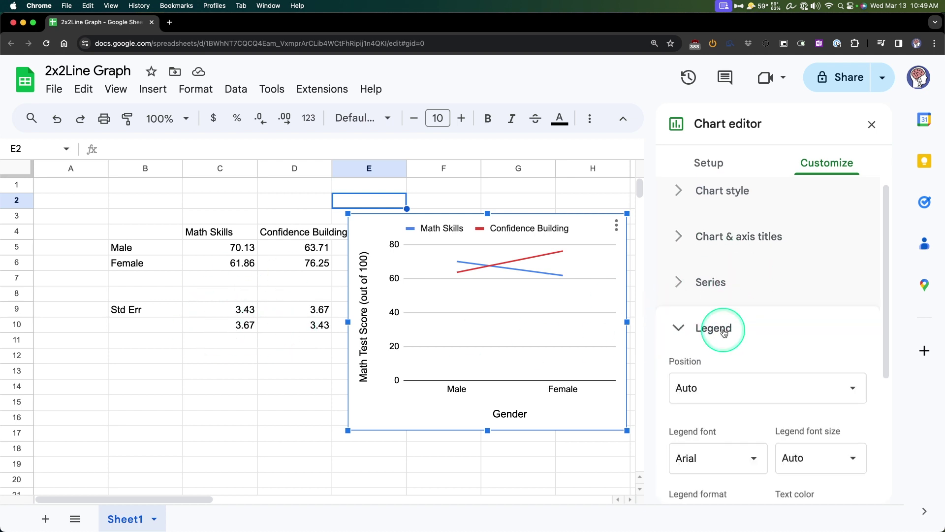
{"action": "scroll", "coordinate": [763, 331], "scroll_direction": "down", "scroll_amount": 5}
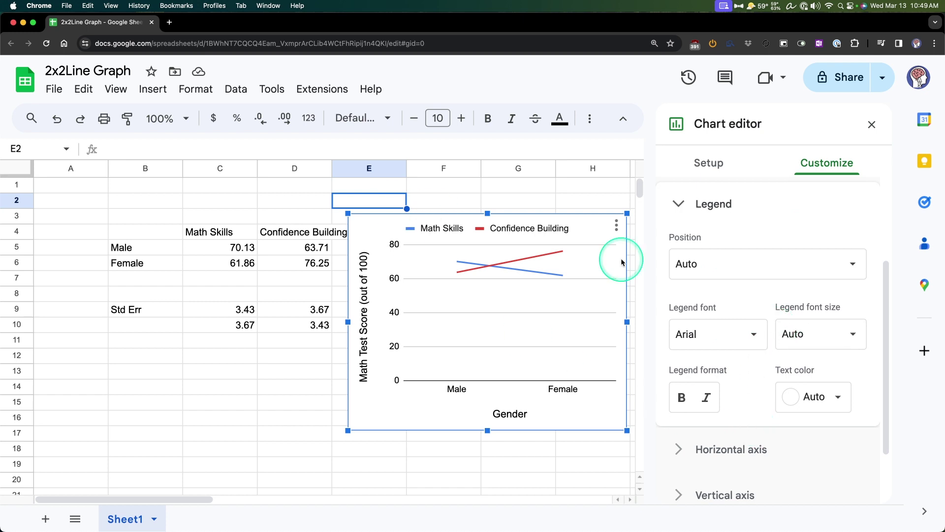
{"action": "left_click", "coordinate": [841, 270]}
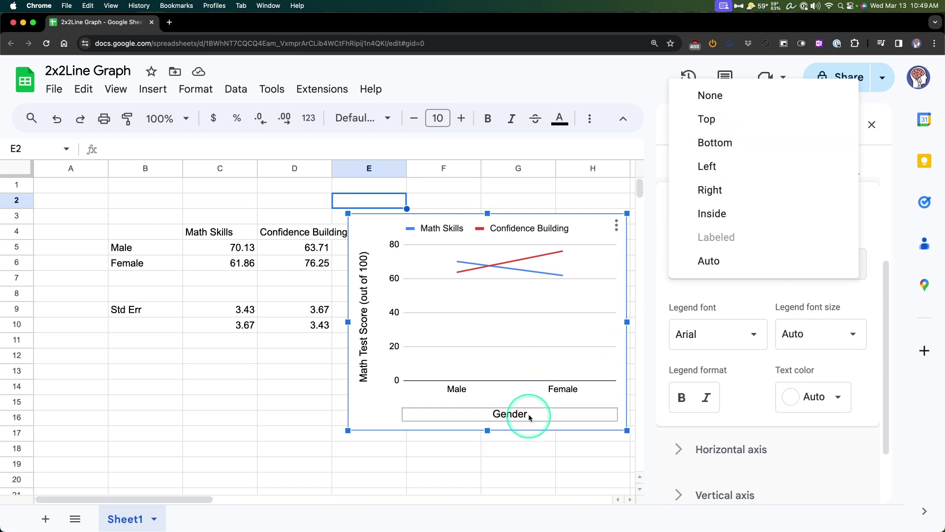
{"action": "left_click", "coordinate": [753, 145]}
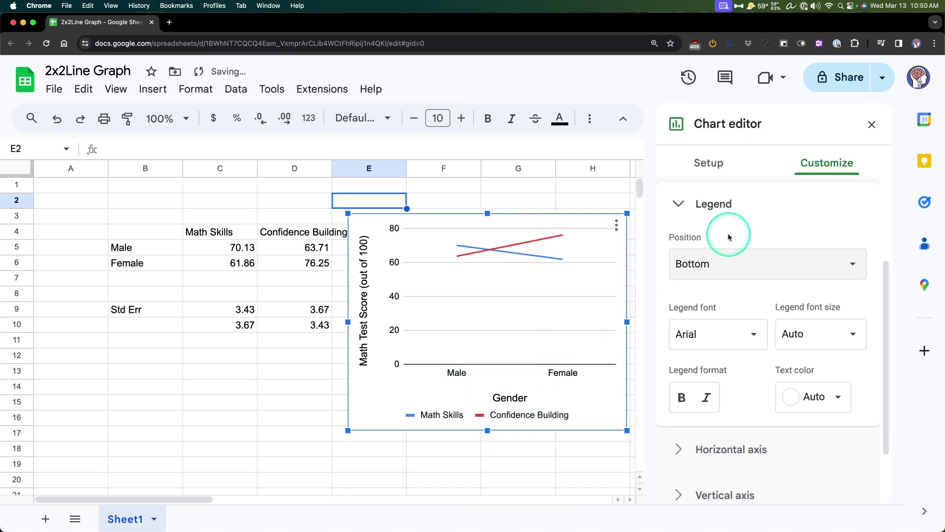
{"action": "left_click", "coordinate": [745, 263]}
{"action": "left_click", "coordinate": [749, 380]}
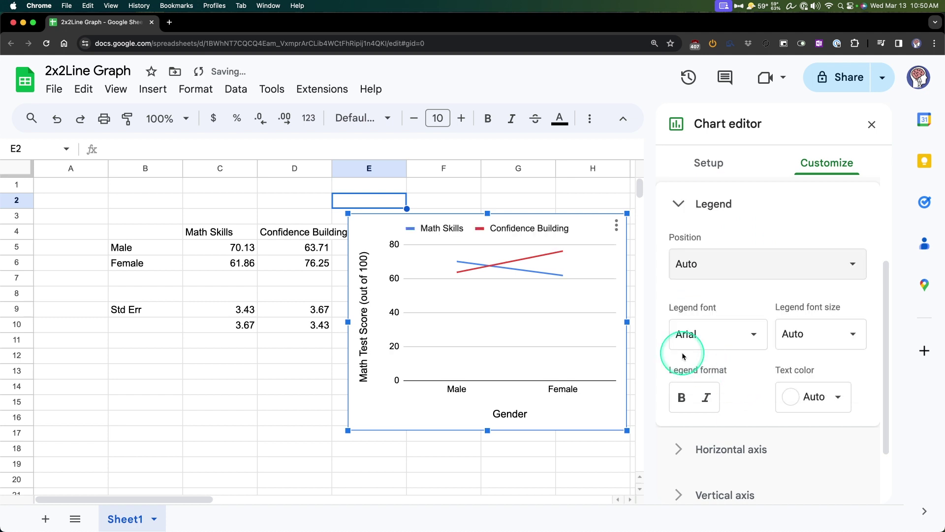
{"action": "left_click", "coordinate": [752, 274]}
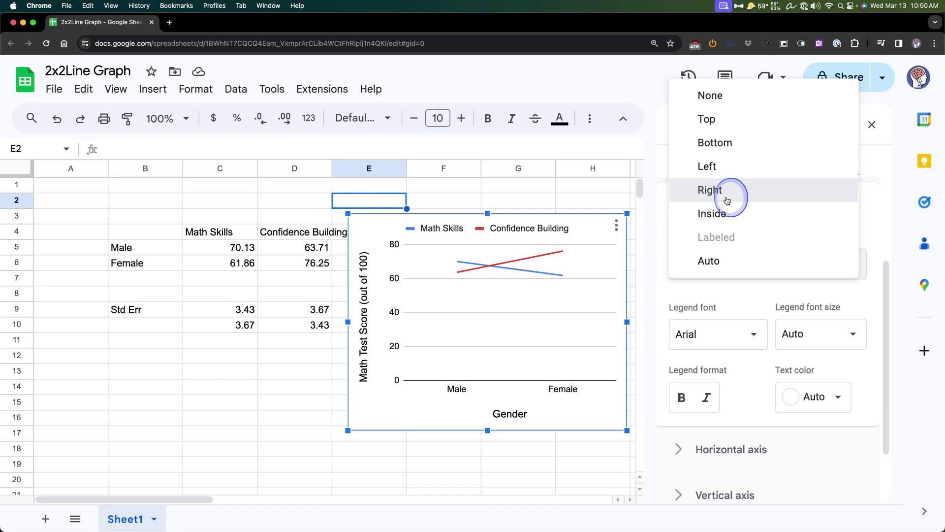
{"action": "left_click", "coordinate": [709, 189]}
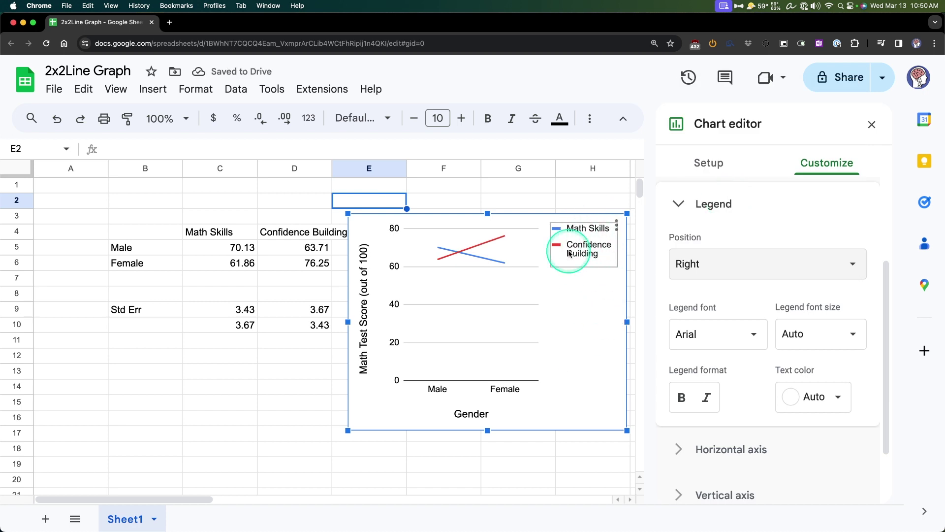
{"action": "left_click", "coordinate": [724, 266]}
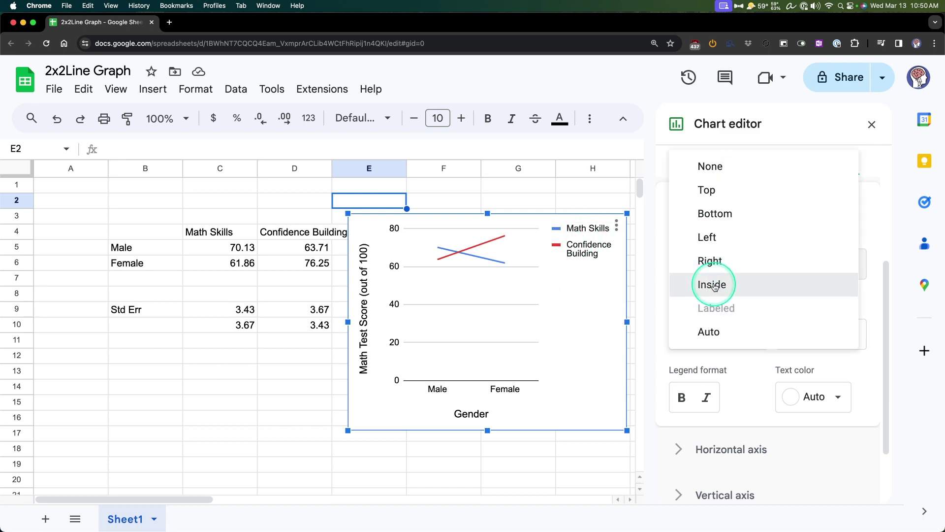
{"action": "left_click", "coordinate": [714, 287]}
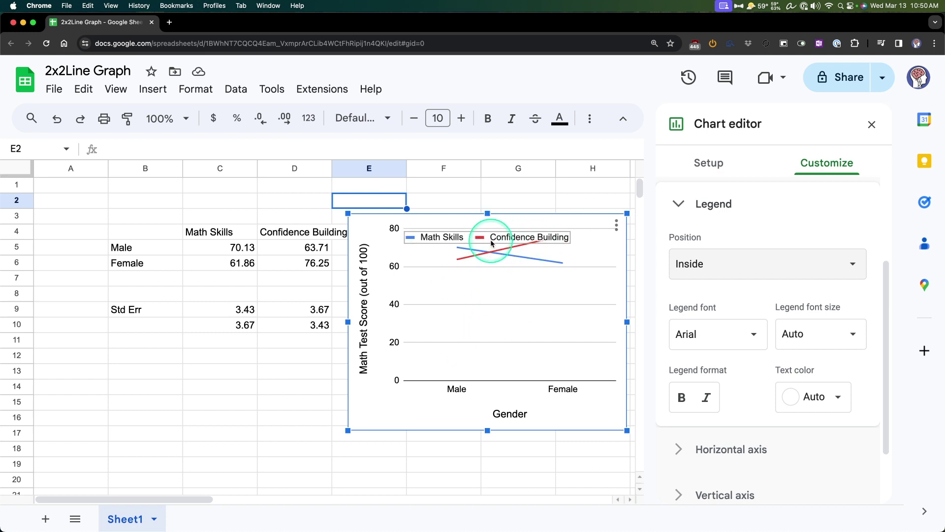
Return the legend to Auto at the top and centre it over the plot
{"action": "left_click_drag", "start_coordinate": [491, 243], "coordinate": [472, 354]}
{"action": "left_click", "coordinate": [458, 235]}
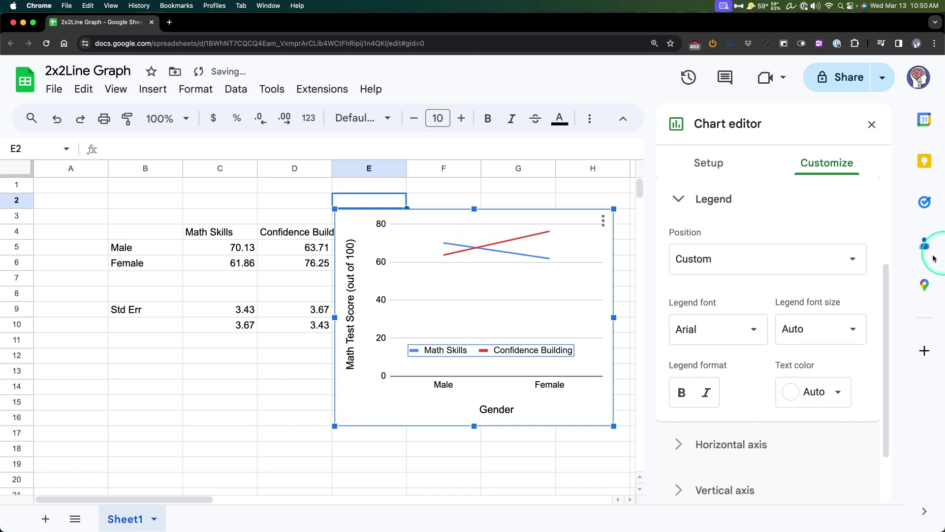
{"action": "left_click", "coordinate": [781, 265]}
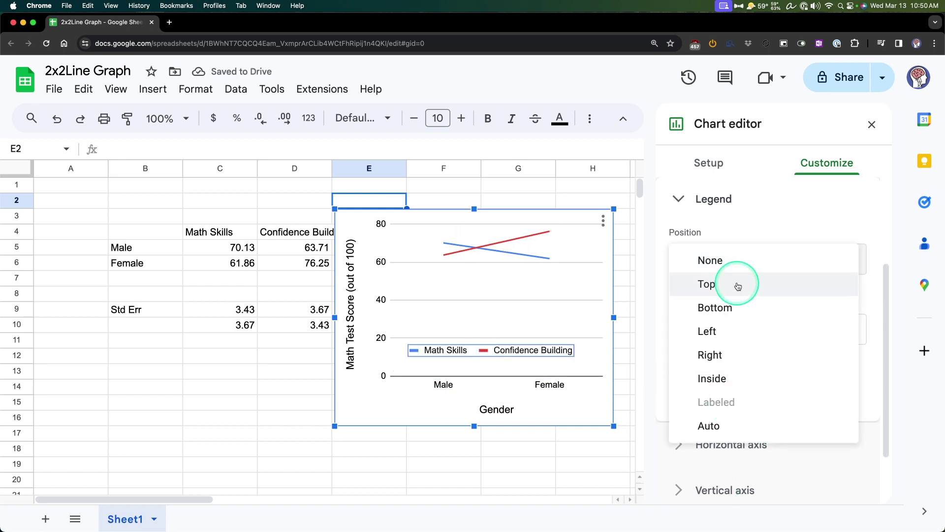
{"action": "left_click", "coordinate": [738, 426]}
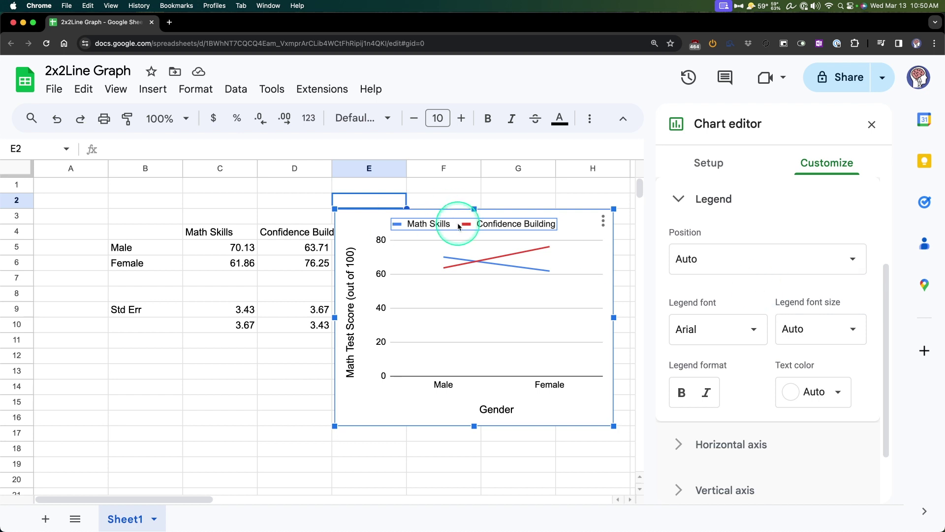
{"action": "left_click_drag", "start_coordinate": [458, 226], "coordinate": [480, 227]}
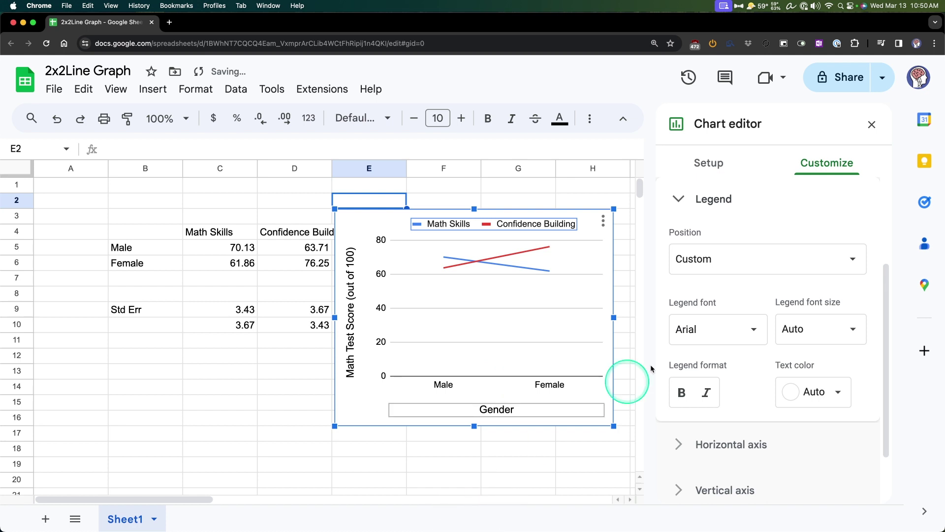
{"action": "left_click", "coordinate": [714, 212]}
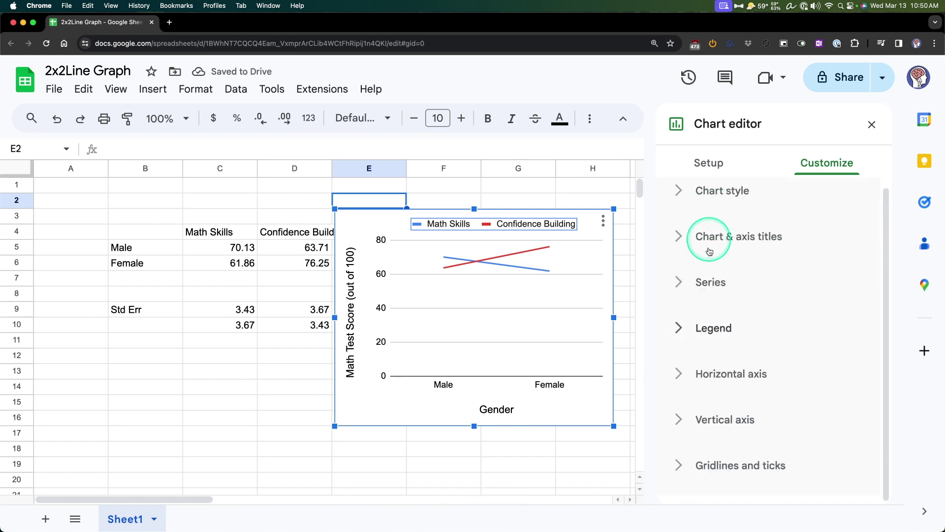
Enlarge the Male and Female axis labels to 14, keeping their original order
{"action": "left_click", "coordinate": [748, 378]}
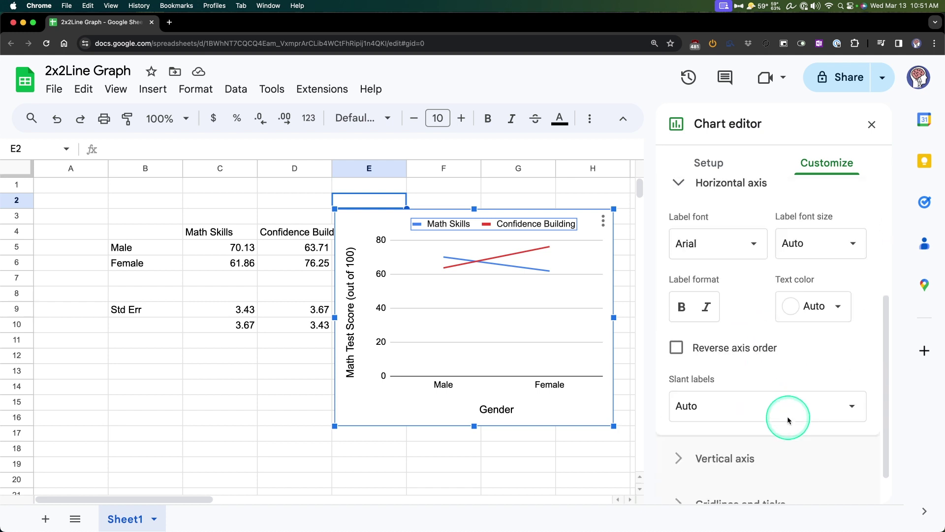
{"action": "scroll", "coordinate": [872, 270], "scroll_direction": "up", "scroll_amount": 2}
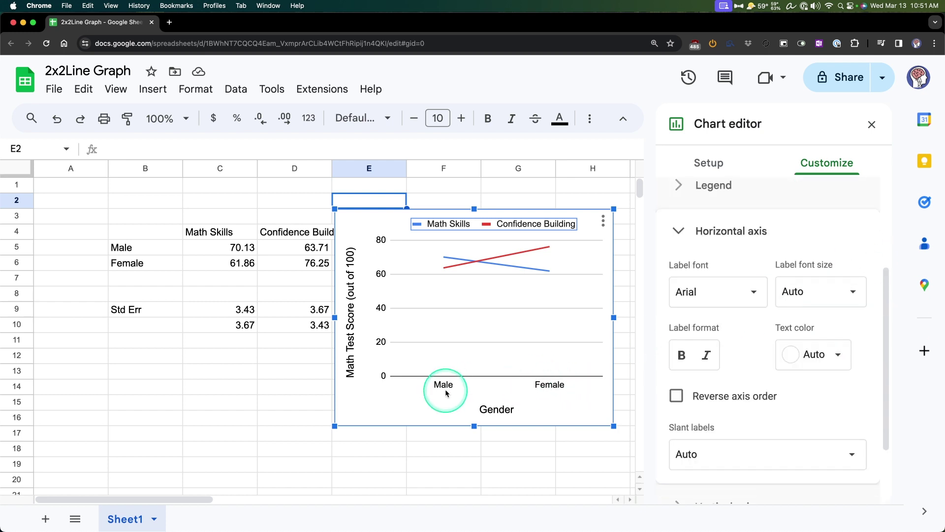
{"action": "left_click", "coordinate": [808, 300]}
{"action": "left_click", "coordinate": [817, 392]}
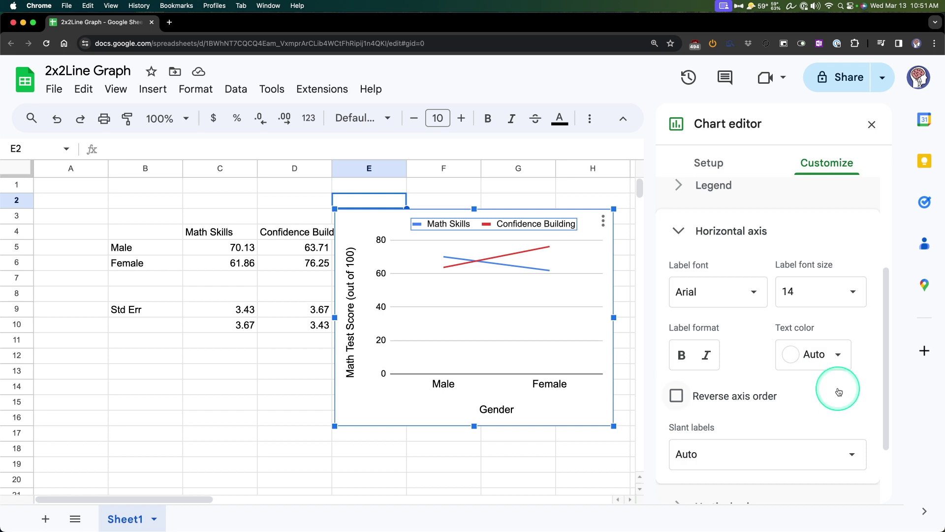
{"action": "left_click", "coordinate": [763, 397]}
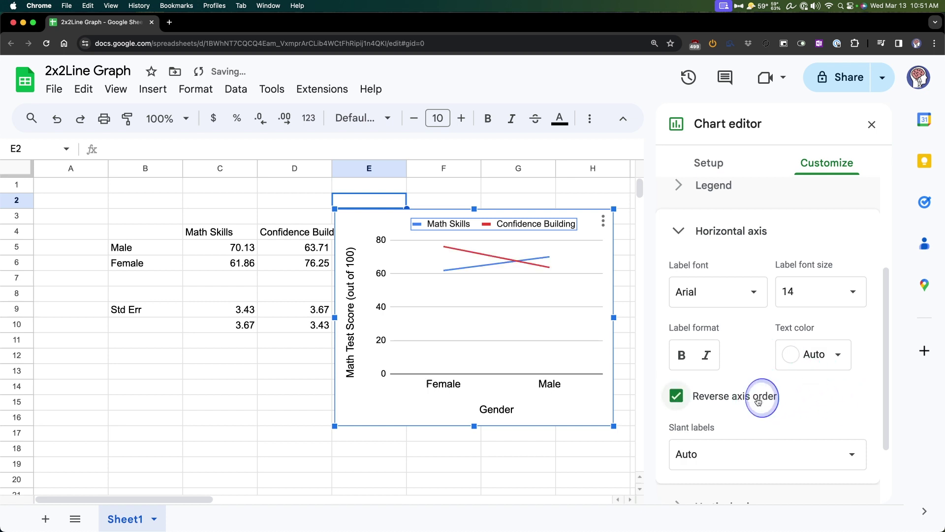
{"action": "left_click", "coordinate": [762, 396]}
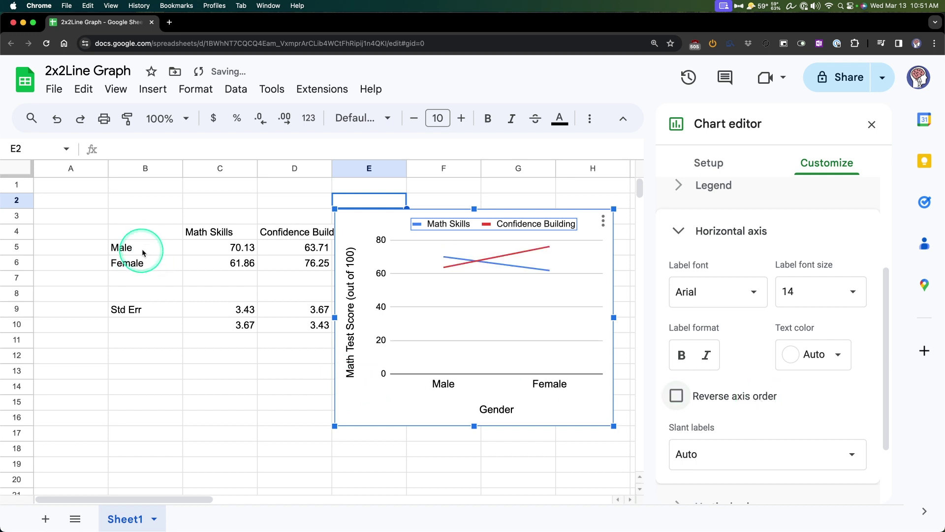
Try 30° and 90° label slants, then set the slant to Auto
{"action": "scroll", "coordinate": [829, 401], "scroll_direction": "down", "scroll_amount": 2}
{"action": "left_click", "coordinate": [827, 392]}
{"action": "left_click", "coordinate": [729, 454]}
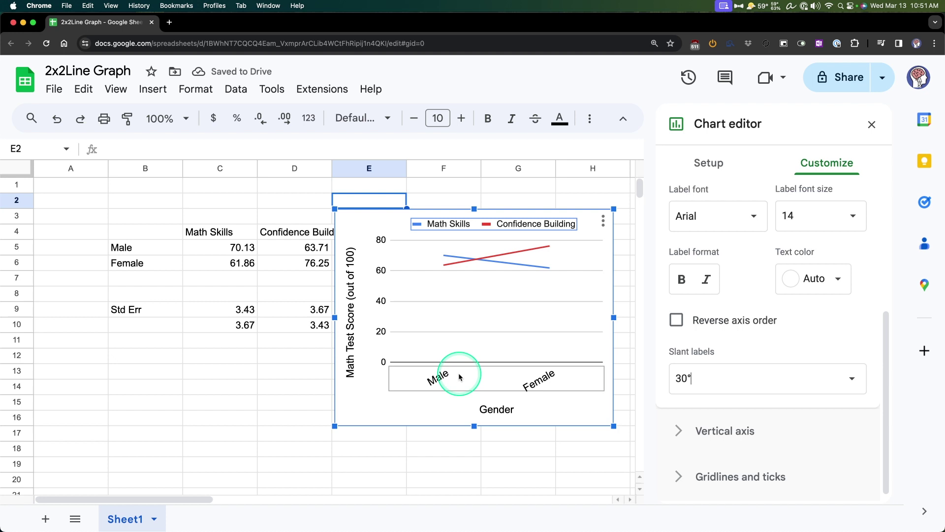
{"action": "left_click", "coordinate": [736, 371]}
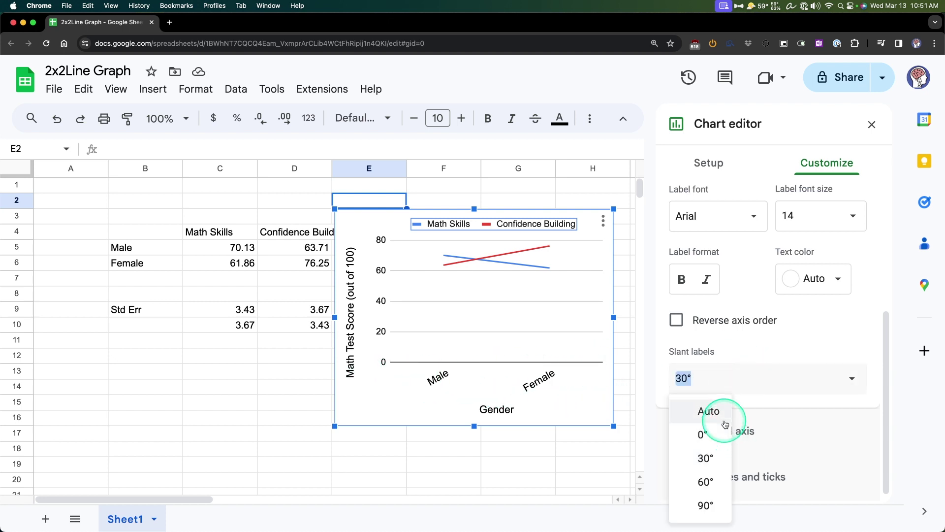
{"action": "left_click", "coordinate": [724, 355]}
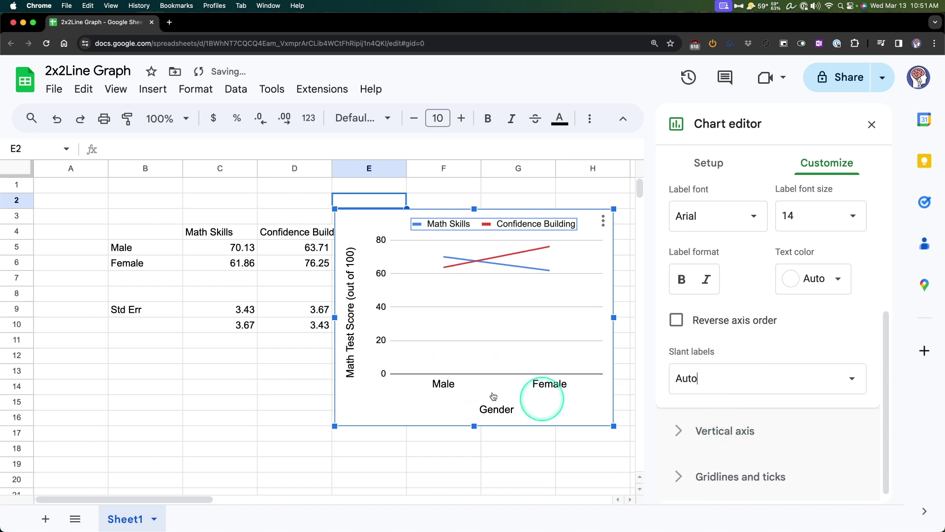
{"action": "left_click", "coordinate": [835, 377]}
{"action": "left_click", "coordinate": [715, 504]}
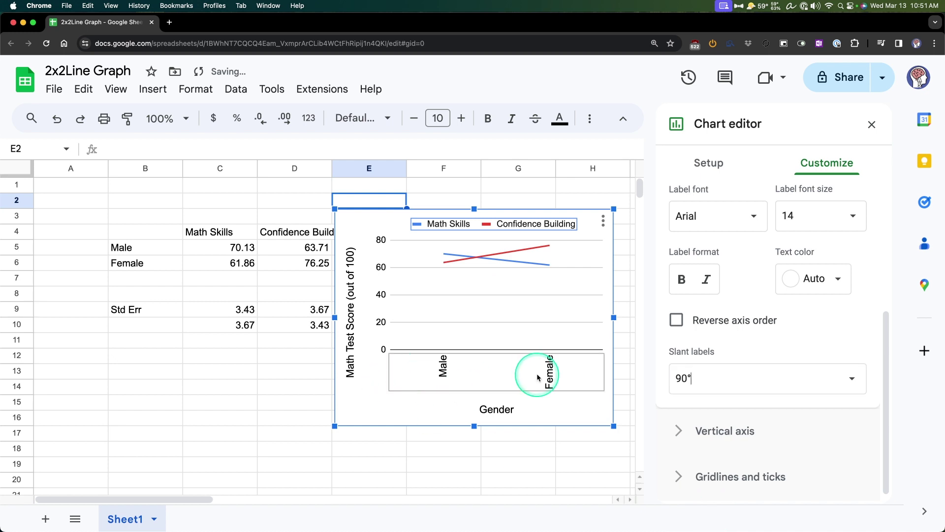
{"action": "left_click", "coordinate": [852, 378]}
{"action": "left_click", "coordinate": [710, 417]}
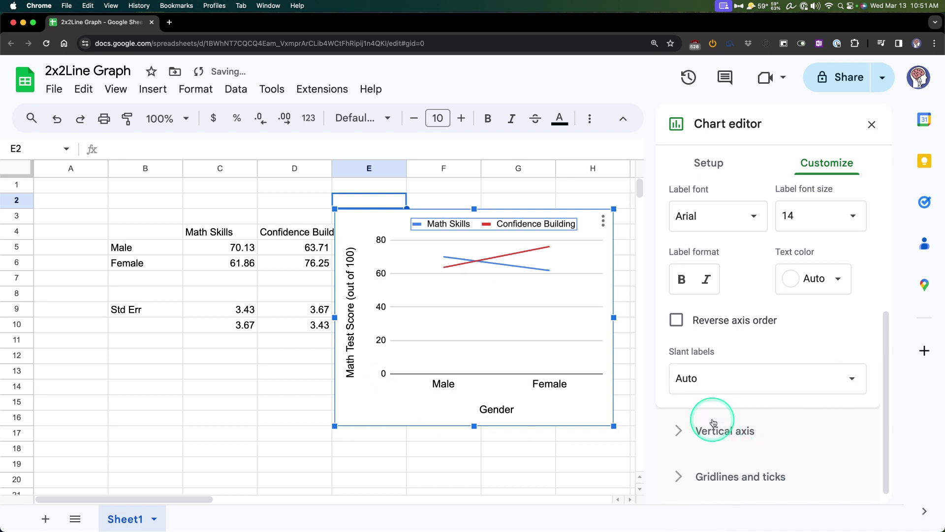
{"action": "scroll", "coordinate": [840, 350], "scroll_direction": "up", "scroll_amount": 3}
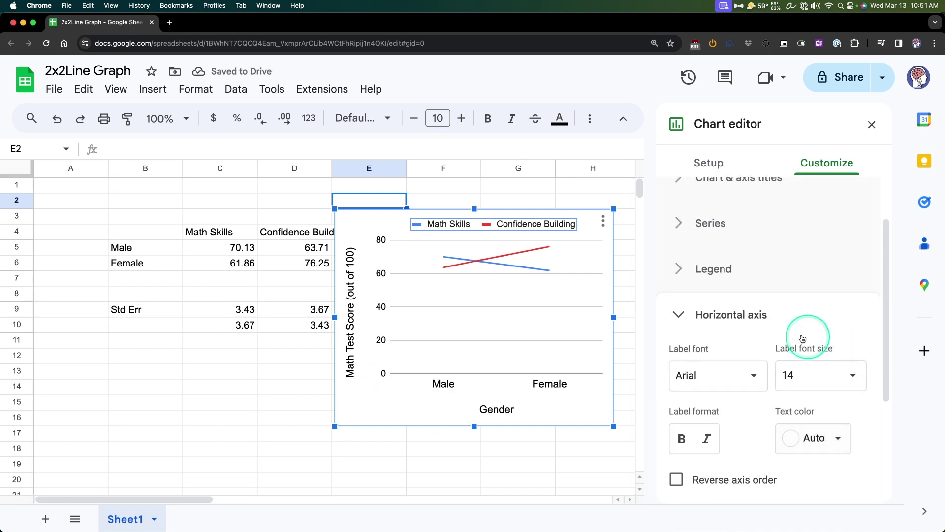
{"action": "left_click", "coordinate": [751, 326]}
Set the vertical axis labels to size 14 and show the axis line
{"action": "left_click", "coordinate": [732, 429]}
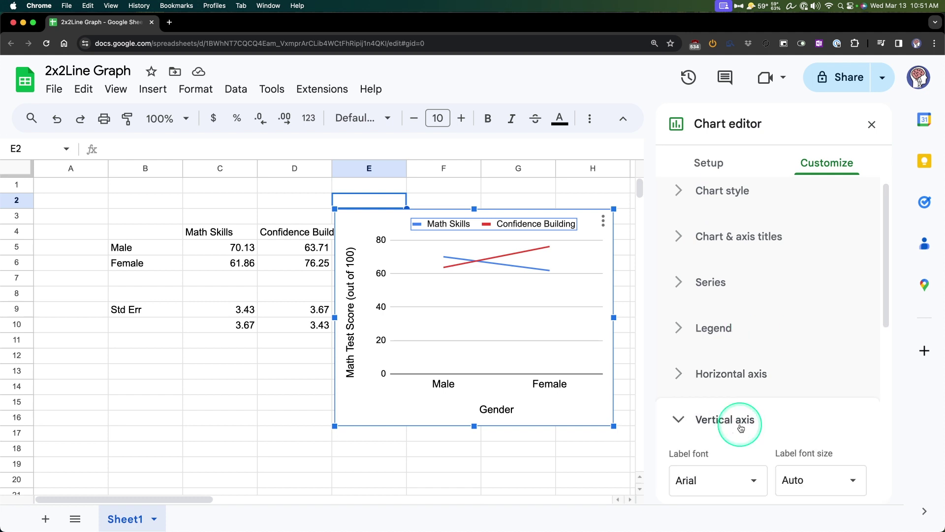
{"action": "scroll", "coordinate": [755, 414], "scroll_direction": "down", "scroll_amount": 5}
{"action": "scroll", "coordinate": [788, 418], "scroll_direction": "down", "scroll_amount": 3}
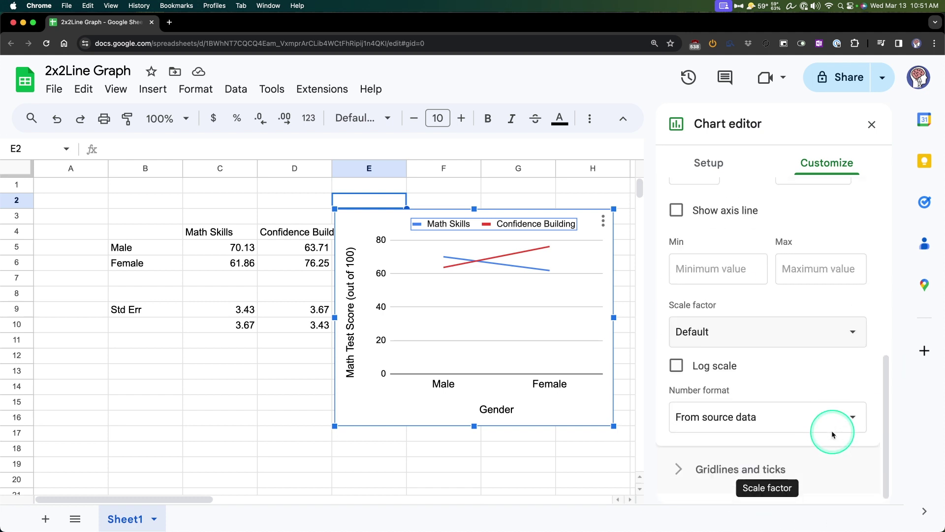
{"action": "scroll", "coordinate": [819, 359], "scroll_direction": "up", "scroll_amount": 6}
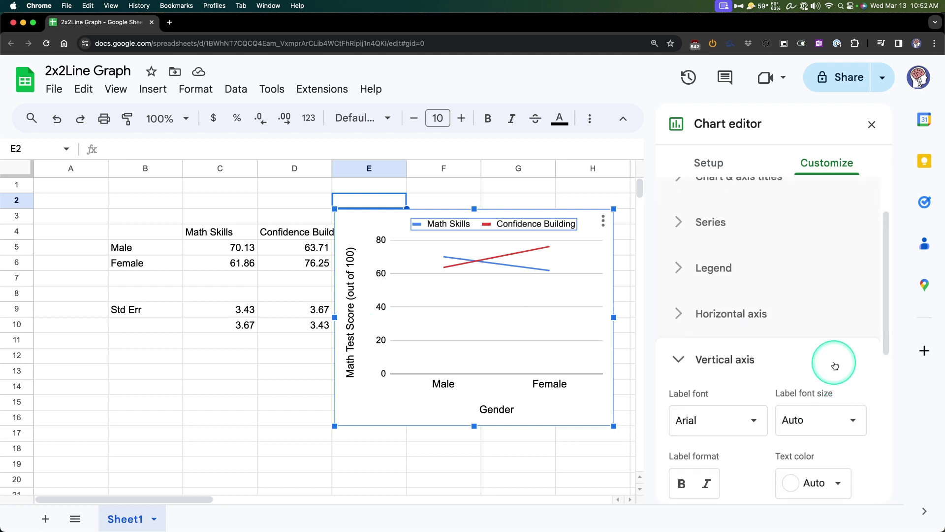
{"action": "scroll", "coordinate": [833, 363], "scroll_direction": "down", "scroll_amount": 3}
{"action": "left_click", "coordinate": [810, 270]}
{"action": "left_click", "coordinate": [813, 357]}
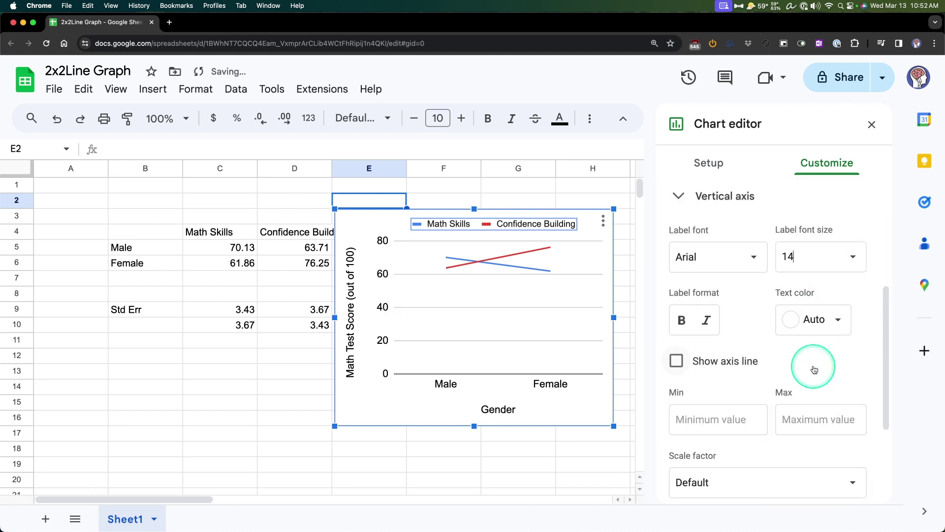
{"action": "scroll", "coordinate": [752, 219], "scroll_direction": "down", "scroll_amount": 2}
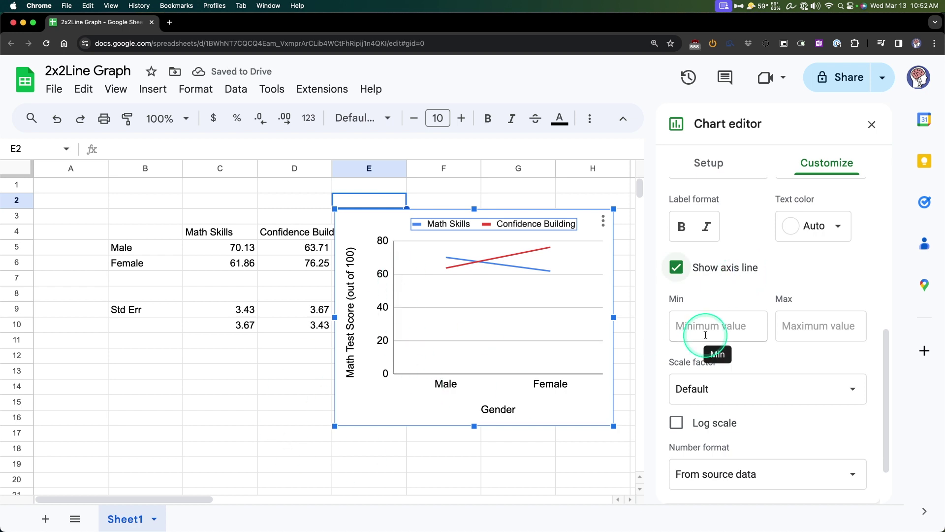
{"action": "left_click", "coordinate": [711, 276]}
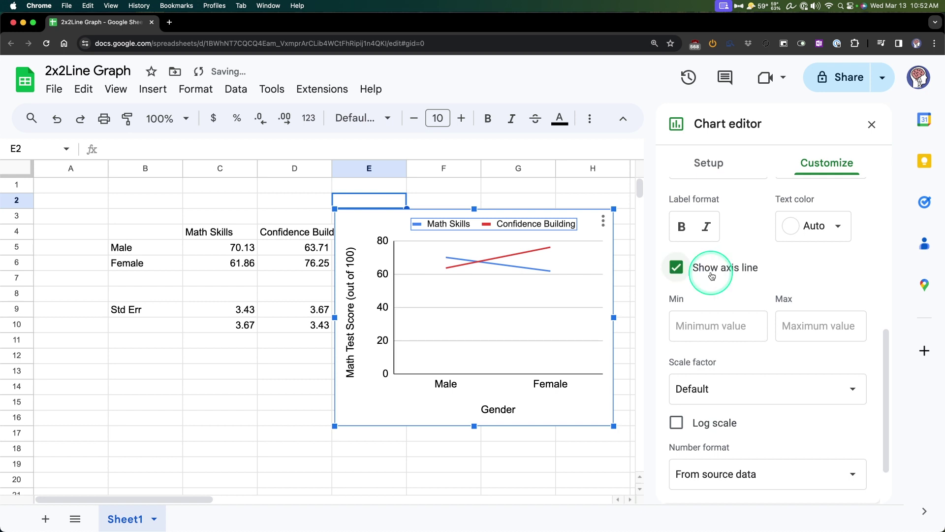
Set the vertical axis minimum to 0 and maximum to 100, keeping a linear scale
{"action": "left_click", "coordinate": [694, 319]}
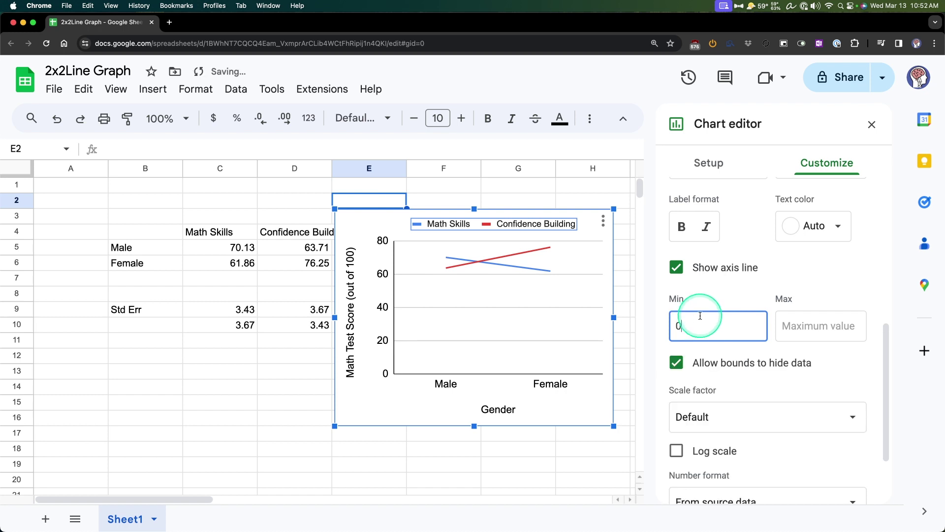
{"action": "left_click", "coordinate": [812, 328]}
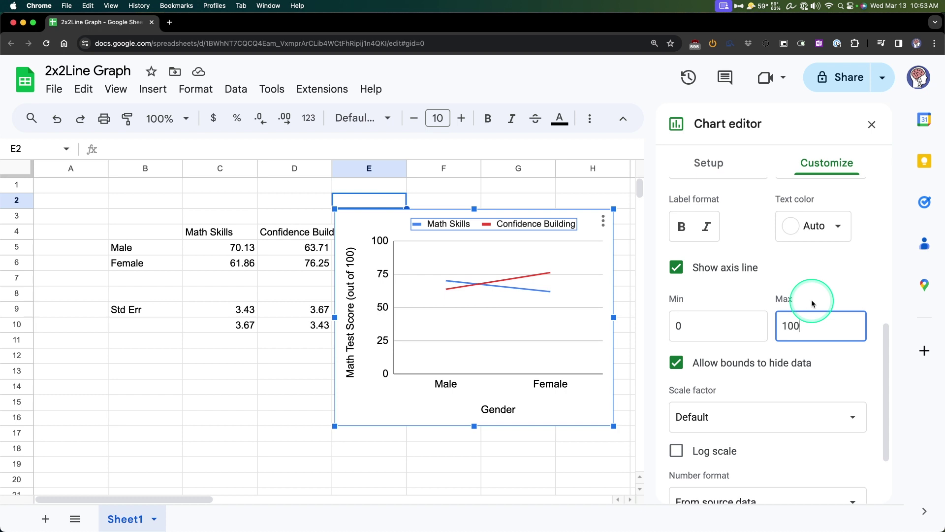
{"action": "left_click", "coordinate": [811, 300]}
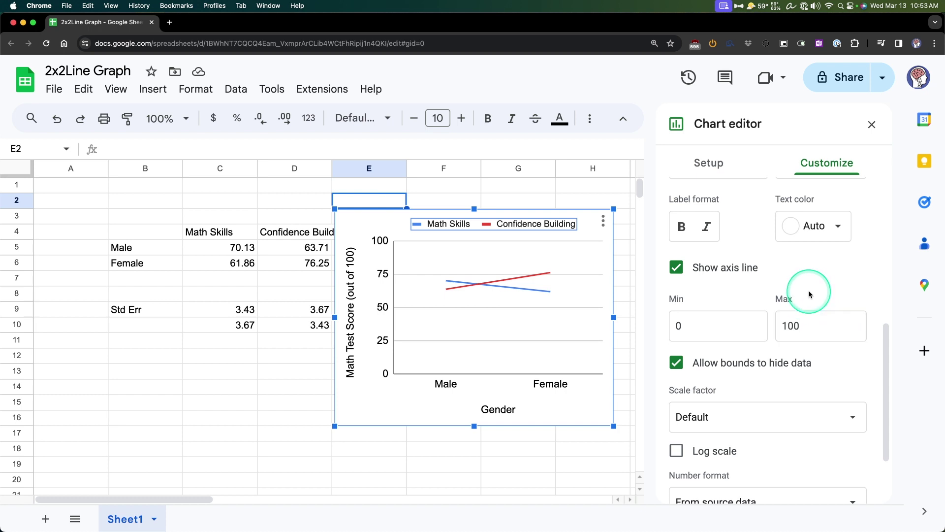
{"action": "scroll", "coordinate": [807, 291], "scroll_direction": "down", "scroll_amount": 3}
{"action": "left_click", "coordinate": [782, 331]}
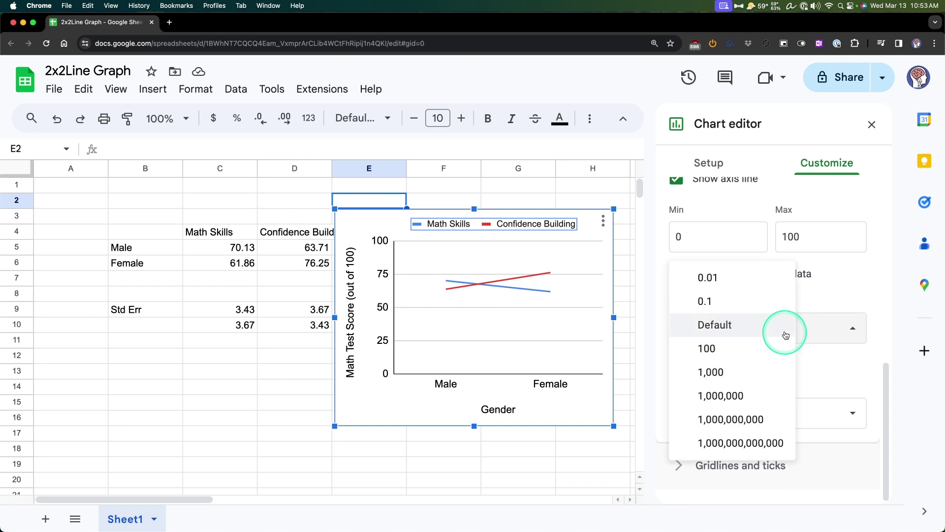
{"action": "left_click", "coordinate": [864, 357]}
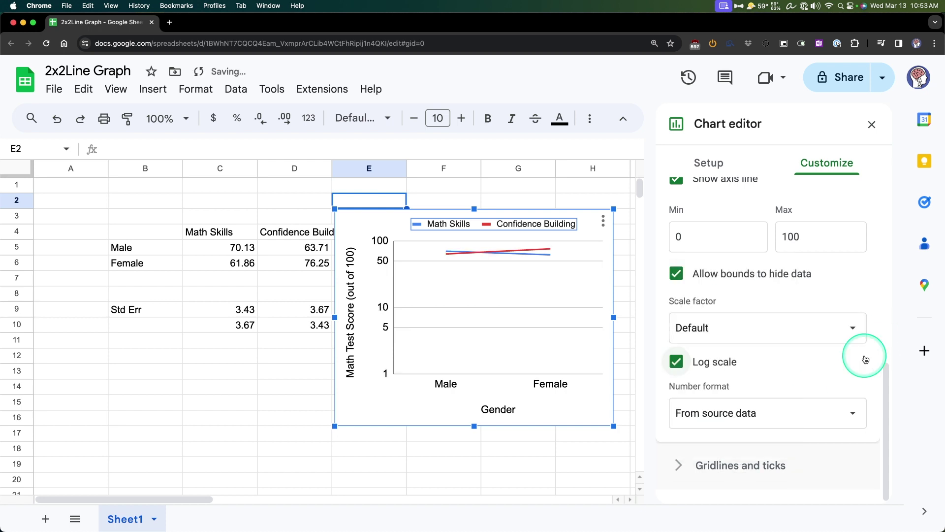
{"action": "left_click", "coordinate": [864, 358]}
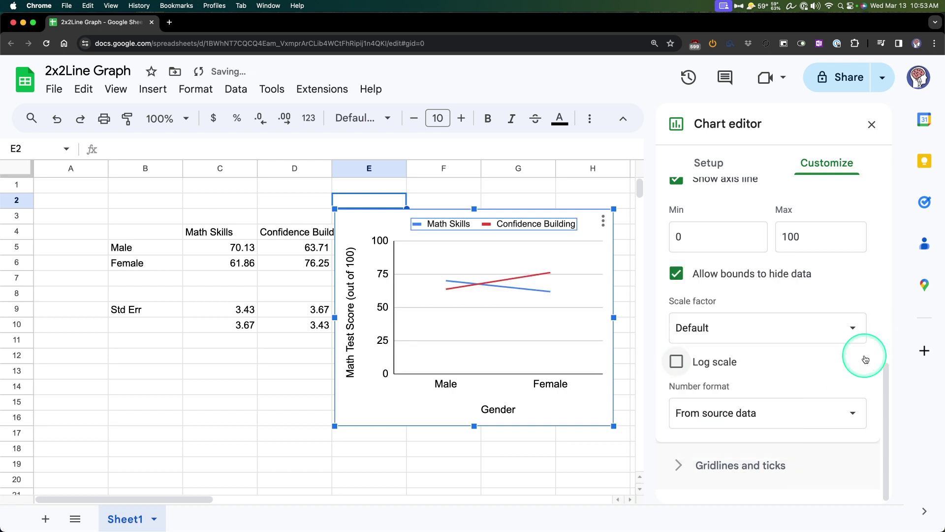
{"action": "left_click", "coordinate": [766, 414]}
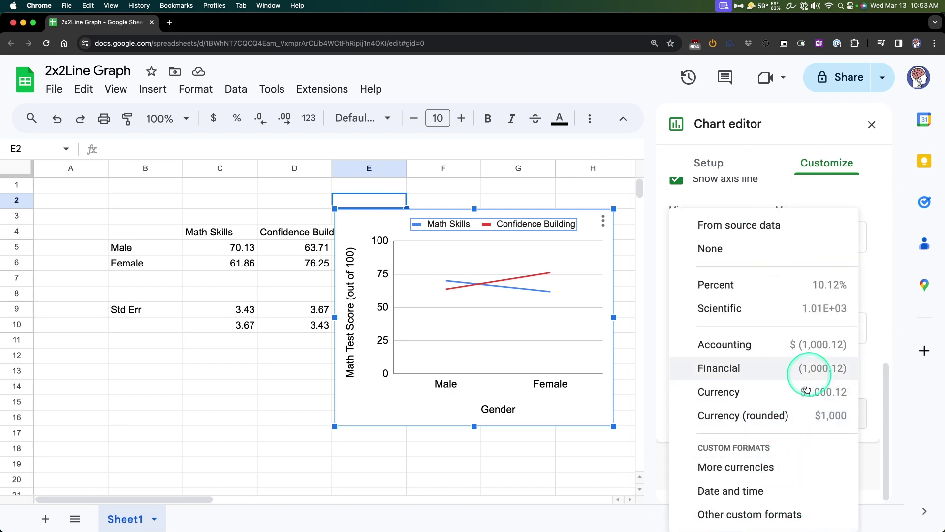
{"action": "left_click", "coordinate": [871, 363]}
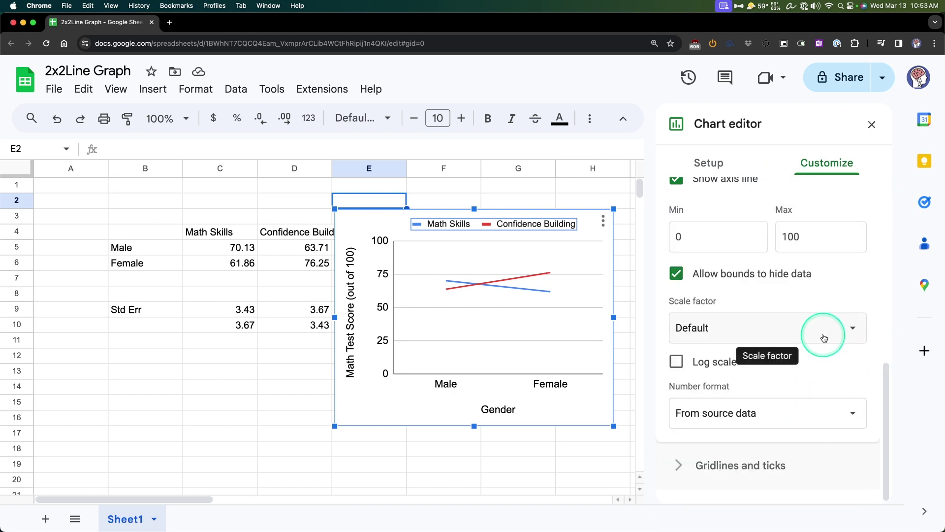
{"action": "scroll", "coordinate": [823, 336], "scroll_direction": "up", "scroll_amount": 3}
{"action": "scroll", "coordinate": [807, 365], "scroll_direction": "up", "scroll_amount": 2}
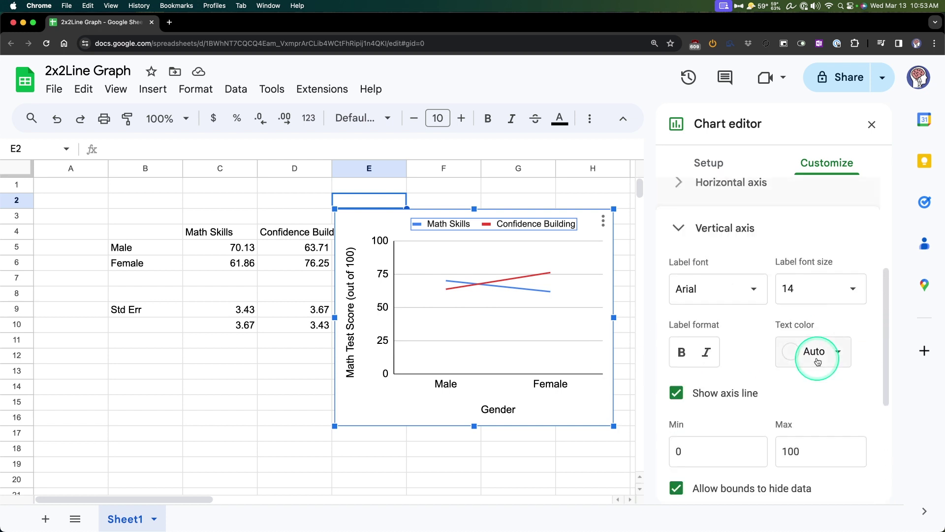
{"action": "scroll", "coordinate": [816, 359], "scroll_direction": "down", "scroll_amount": 2}
{"action": "scroll", "coordinate": [857, 327], "scroll_direction": "up", "scroll_amount": 3}
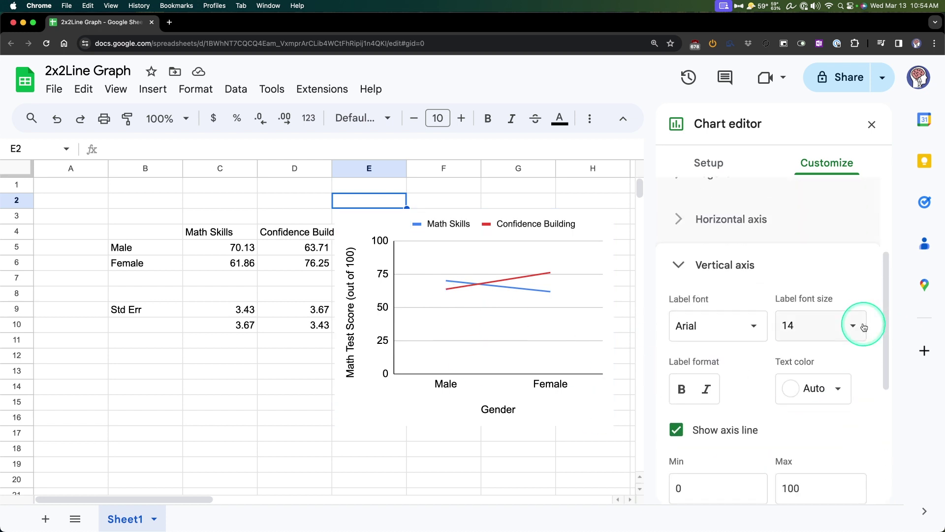
{"action": "scroll", "coordinate": [844, 298], "scroll_direction": "down", "scroll_amount": 1}
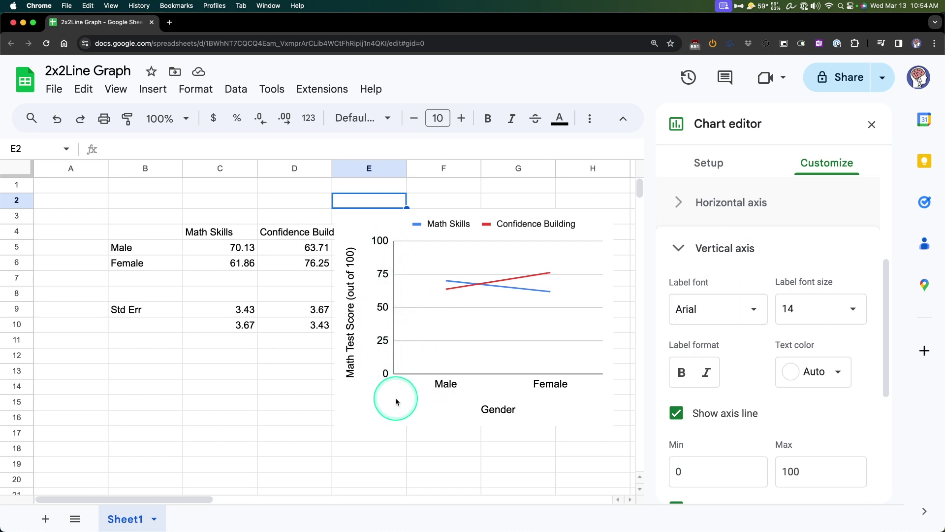
Bring up the vertical axis gridline settings, leaving the major count and minor gridlines unchanged
{"action": "left_click", "coordinate": [790, 253]}
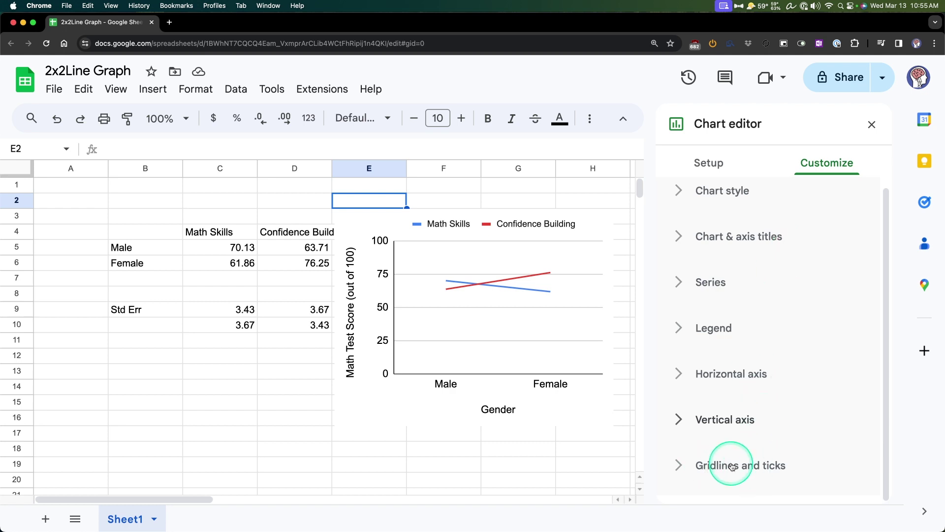
{"action": "left_click", "coordinate": [728, 402]}
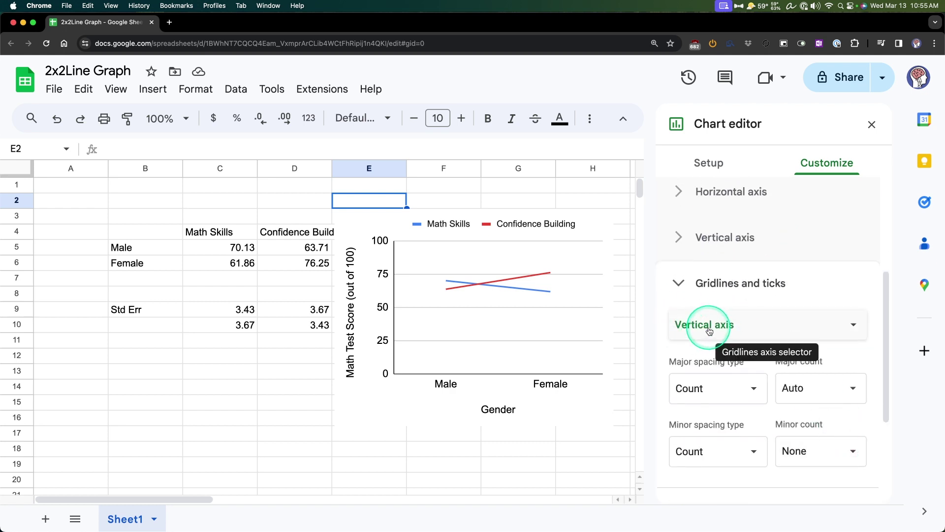
{"action": "left_click", "coordinate": [709, 330]}
{"action": "left_click", "coordinate": [827, 347]}
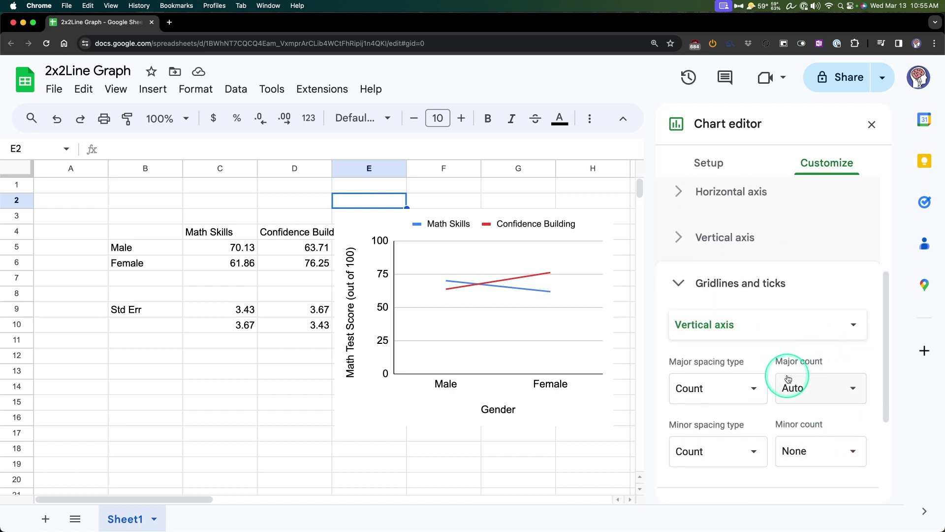
{"action": "scroll", "coordinate": [727, 380], "scroll_direction": "down", "scroll_amount": 2}
{"action": "left_click", "coordinate": [727, 318]}
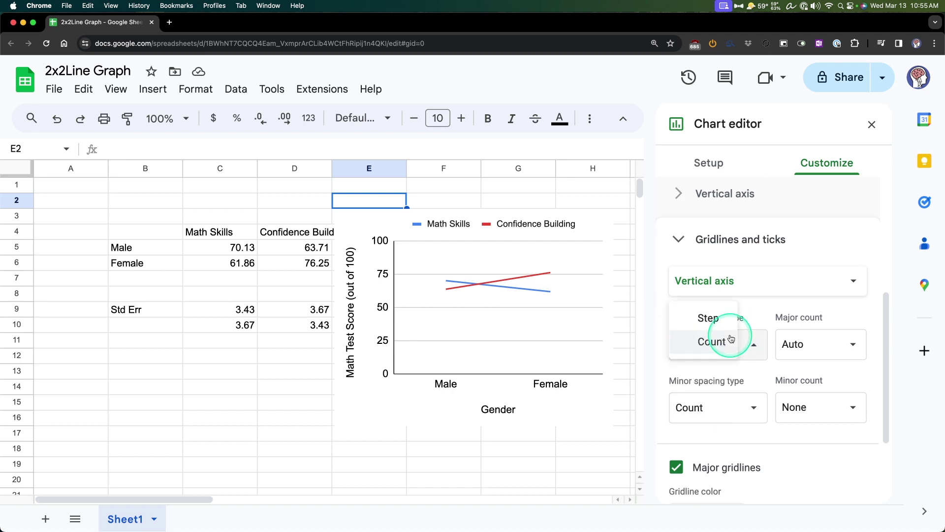
{"action": "left_click", "coordinate": [797, 344]}
{"action": "left_click", "coordinate": [859, 322]}
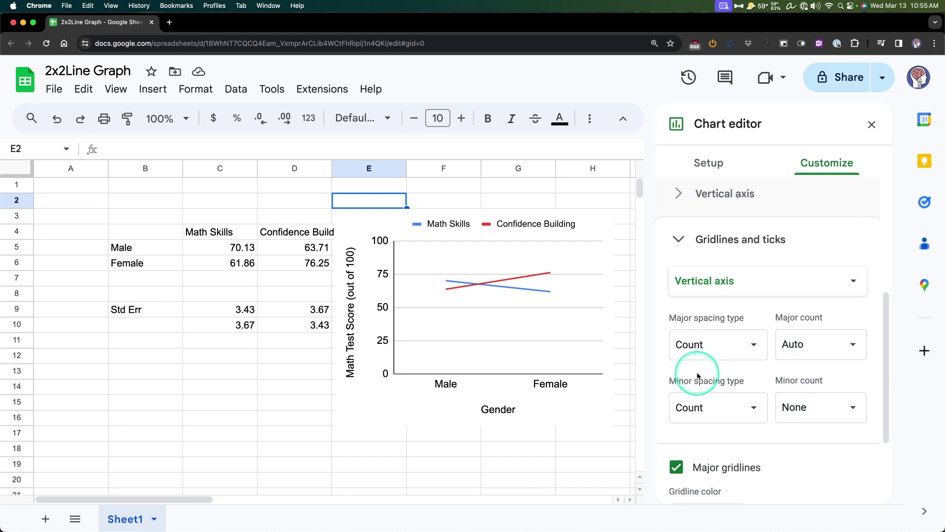
{"action": "left_click", "coordinate": [743, 405]}
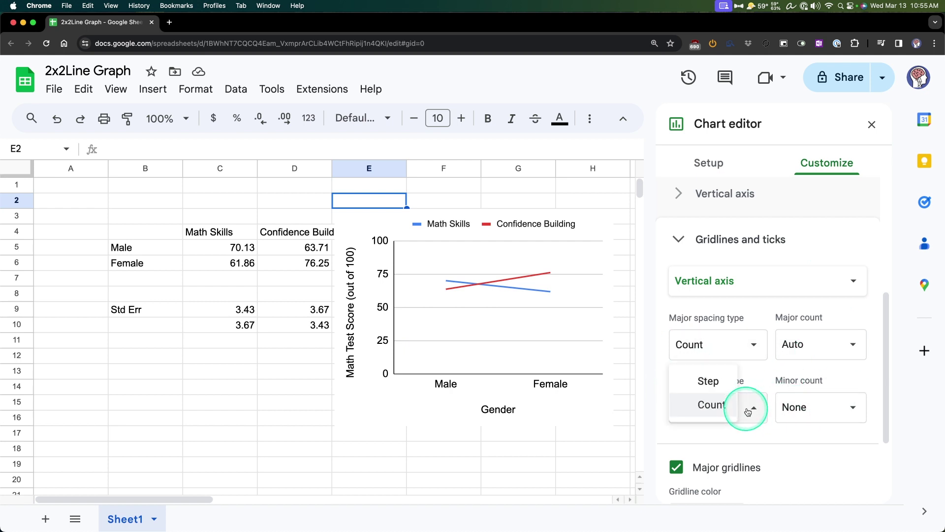
{"action": "left_click", "coordinate": [837, 402]}
{"action": "left_click", "coordinate": [871, 374]}
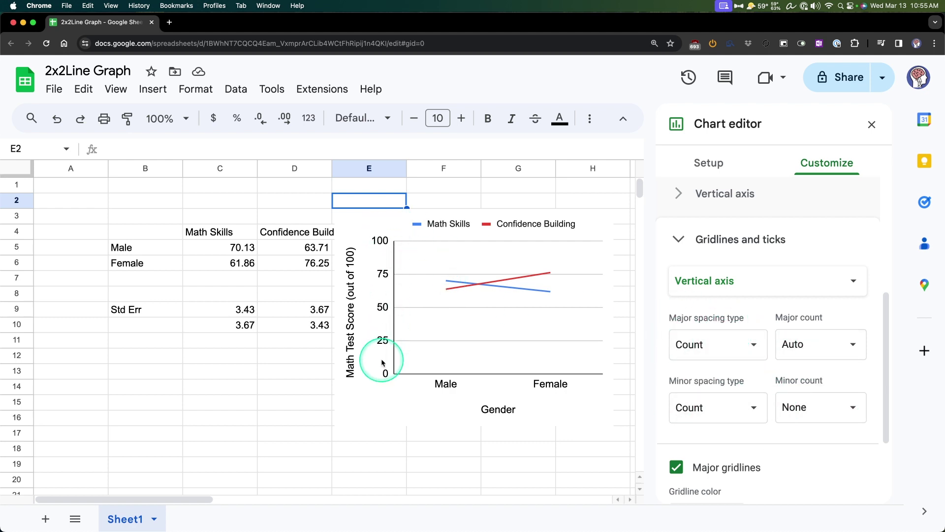
Try the vertical axis major spacing as a step value, then as 5 divisions
{"action": "left_click", "coordinate": [753, 347]}
{"action": "left_click", "coordinate": [729, 319]}
{"action": "left_click", "coordinate": [799, 333]}
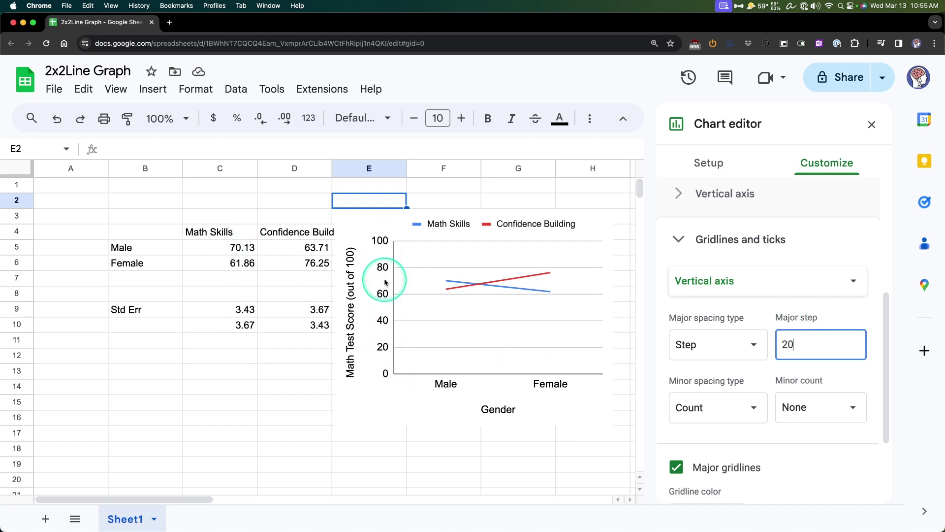
{"action": "double_click", "coordinate": [811, 347]}
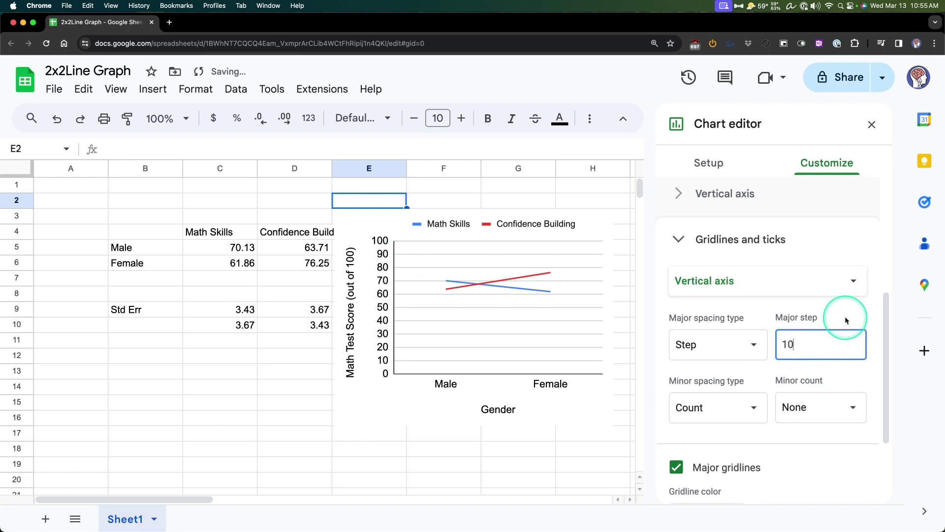
{"action": "double_click", "coordinate": [837, 344]}
{"action": "type", "text": "5"}
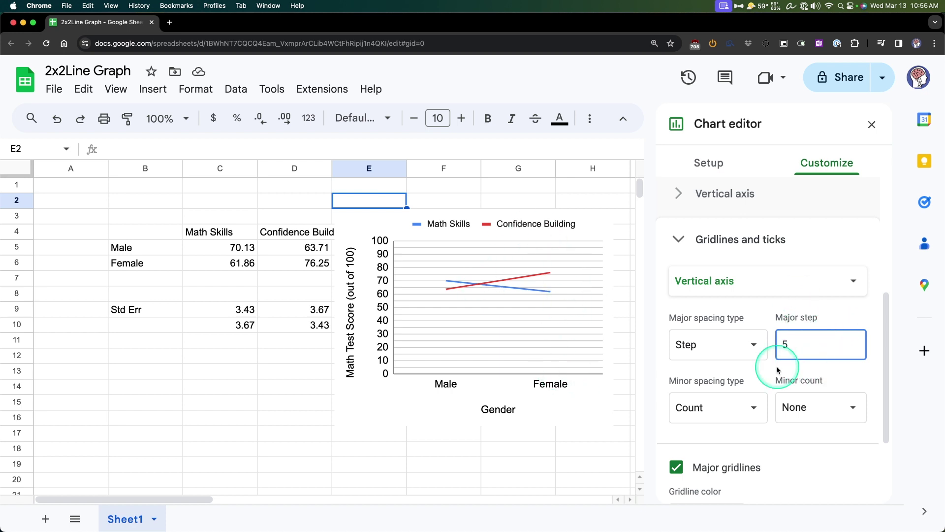
{"action": "left_click", "coordinate": [714, 344]}
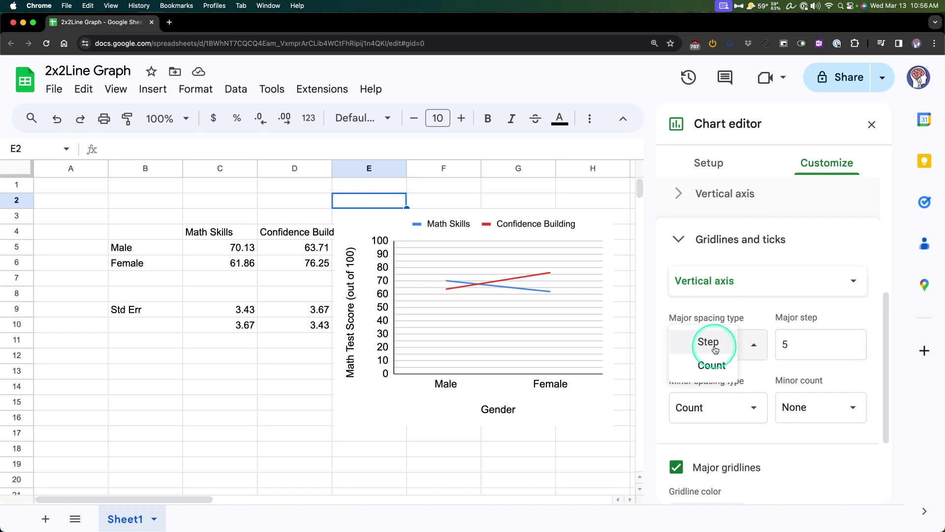
{"action": "left_click", "coordinate": [715, 366]}
{"action": "left_click", "coordinate": [795, 352]}
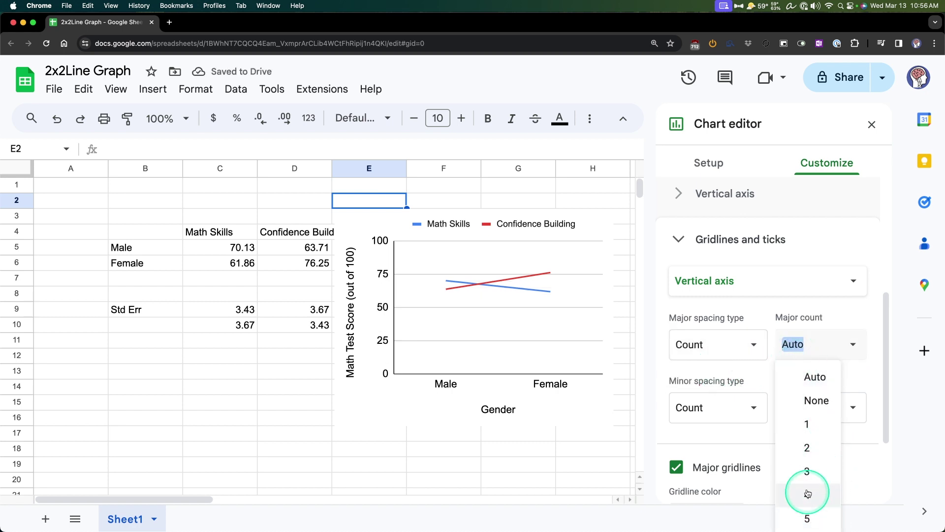
{"action": "left_click", "coordinate": [806, 515]}
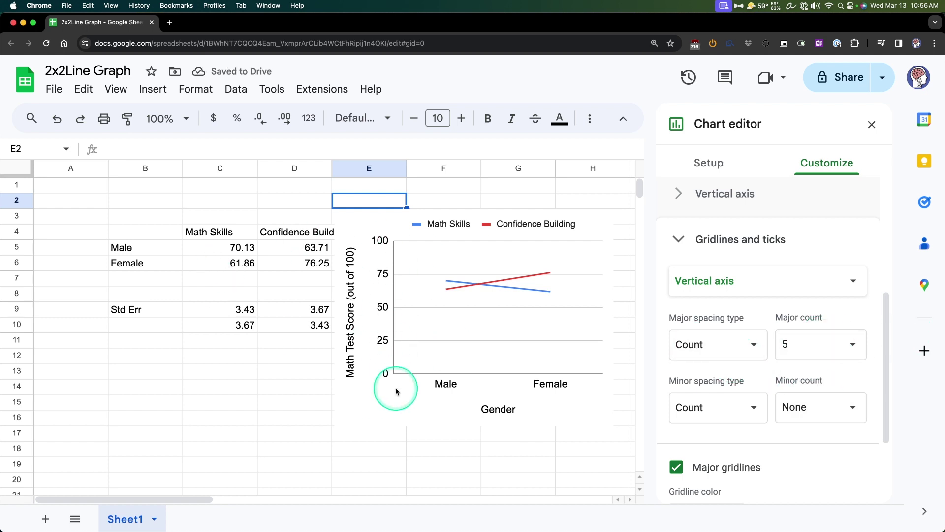
Set the vertical axis to a fixed major step of 20 and remove major gridlines
{"action": "left_click", "coordinate": [716, 344]}
{"action": "left_click", "coordinate": [704, 317]}
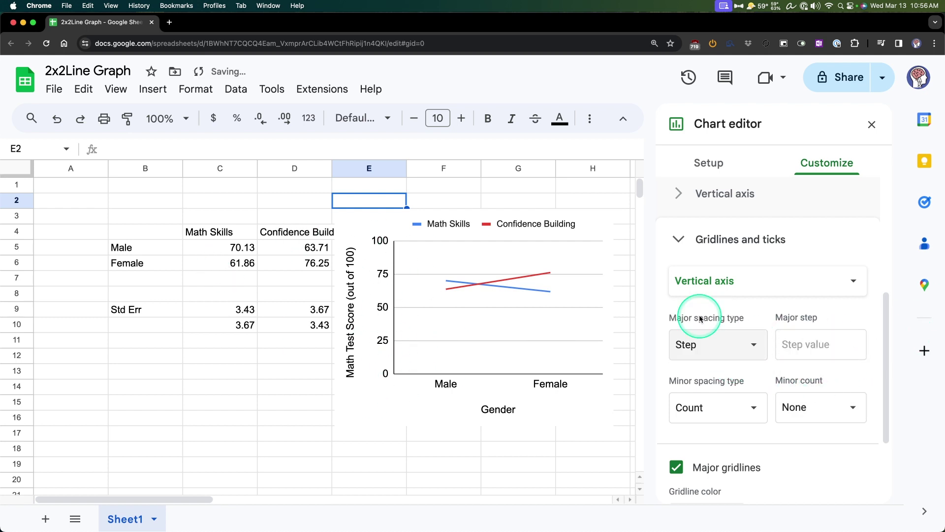
{"action": "left_click", "coordinate": [800, 348]}
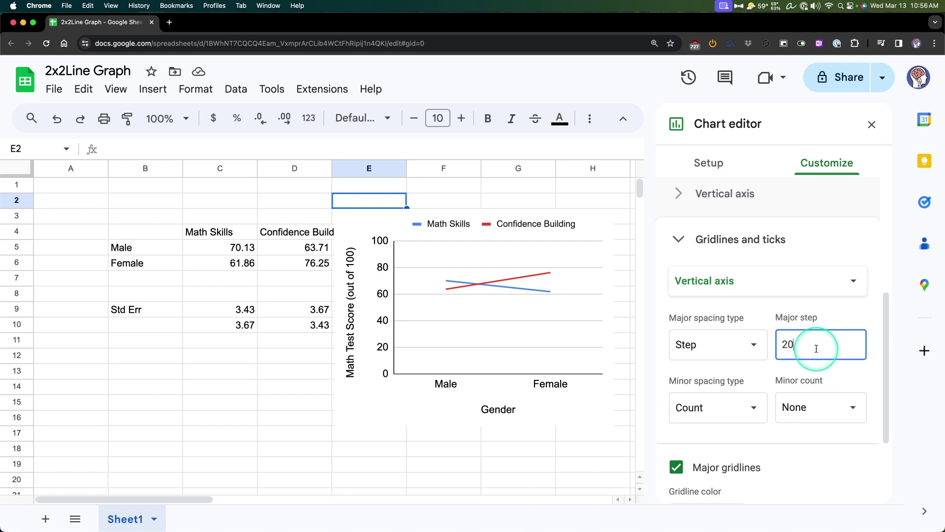
{"action": "left_click", "coordinate": [529, 374]}
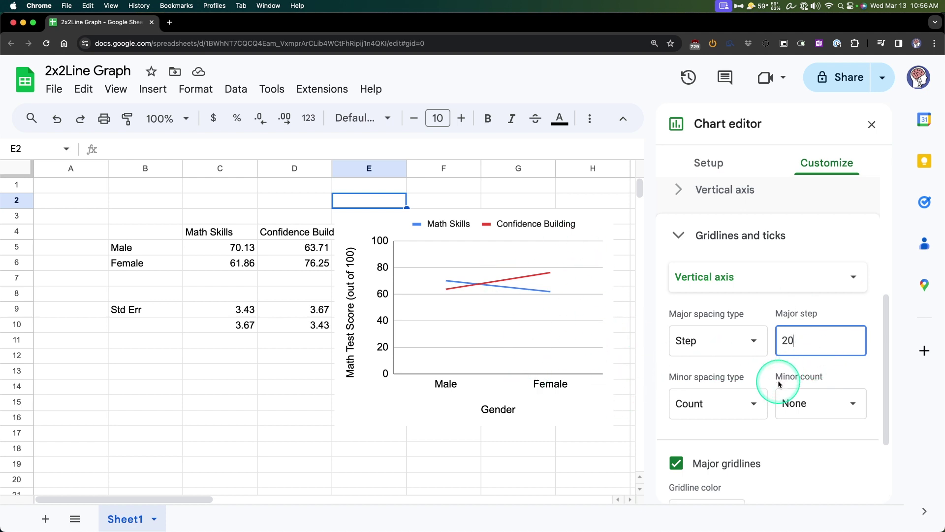
{"action": "scroll", "coordinate": [779, 382], "scroll_direction": "down", "scroll_amount": 3}
{"action": "left_click", "coordinate": [740, 353]}
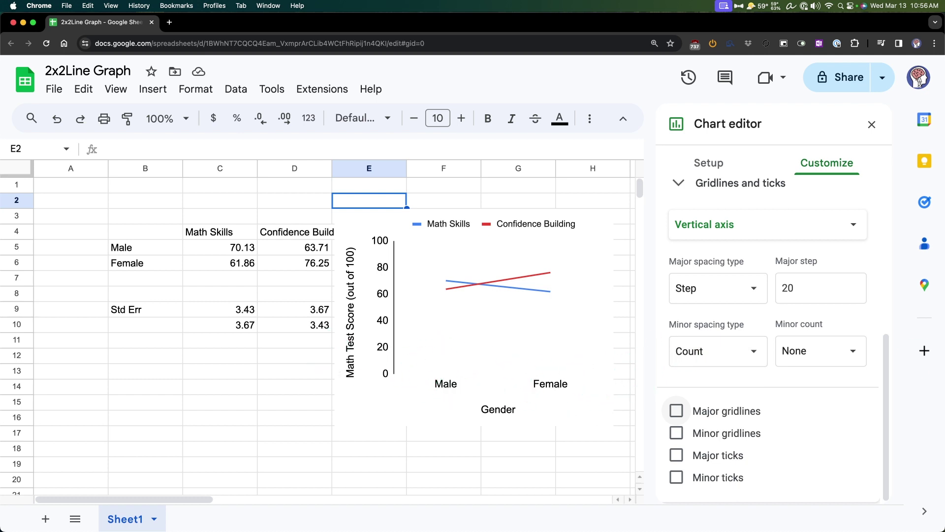
Turn on vertical axis major ticks and position them Outside
{"action": "left_click", "coordinate": [731, 458]}
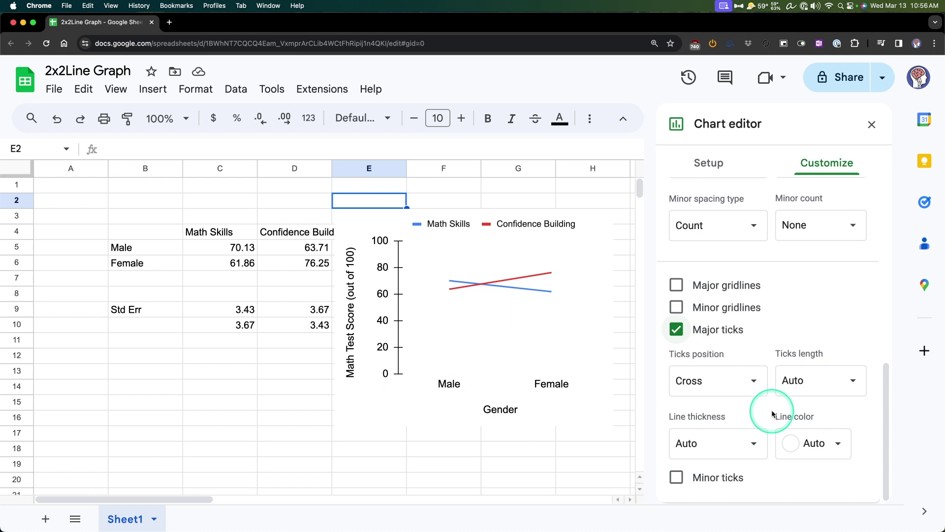
{"action": "left_click", "coordinate": [731, 382]}
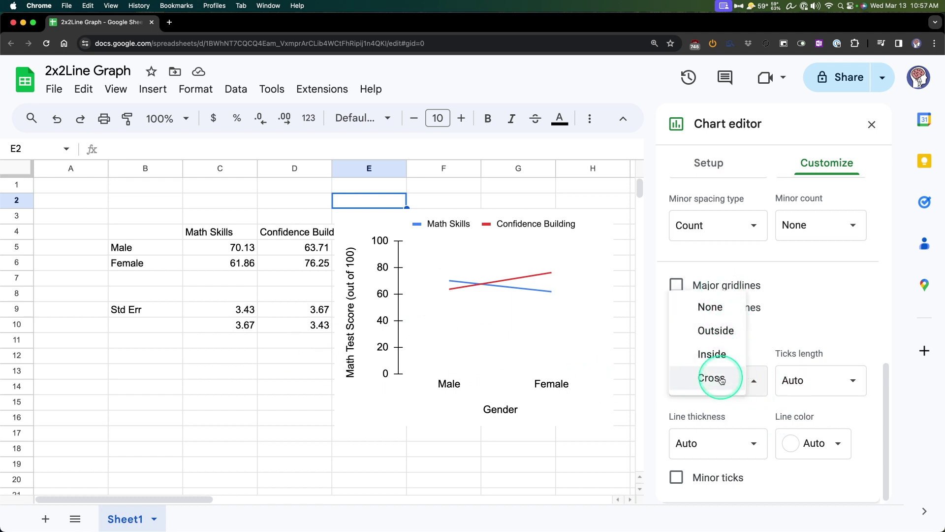
{"action": "left_click", "coordinate": [724, 354]}
{"action": "left_click", "coordinate": [734, 377]}
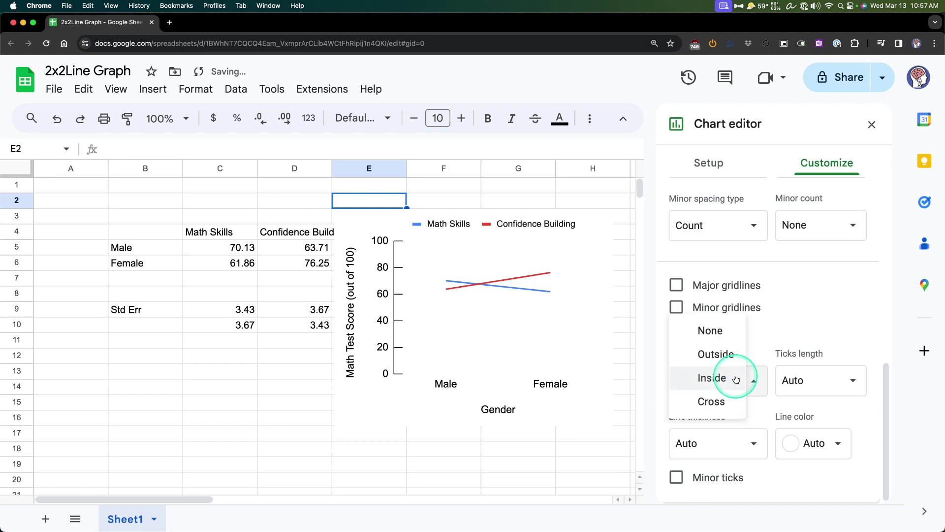
{"action": "left_click", "coordinate": [725, 397]}
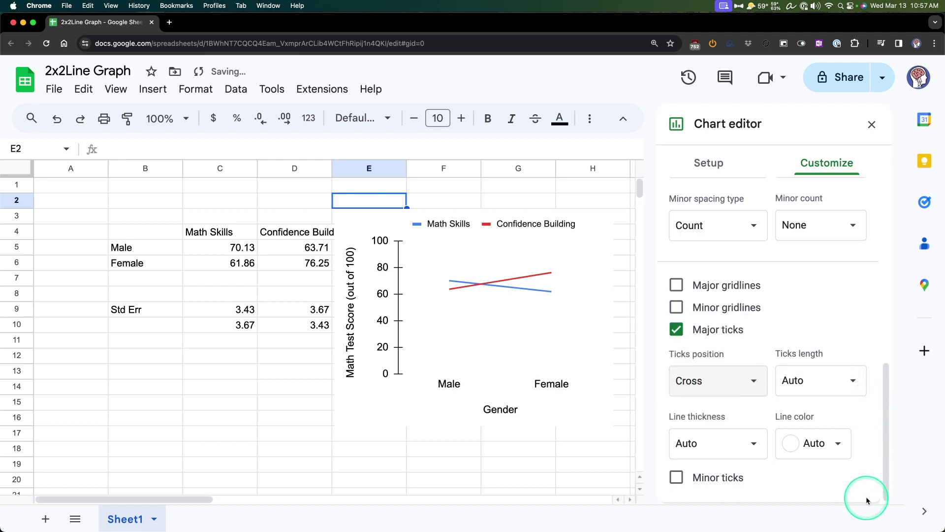
{"action": "left_click", "coordinate": [752, 380]}
{"action": "left_click", "coordinate": [727, 335]}
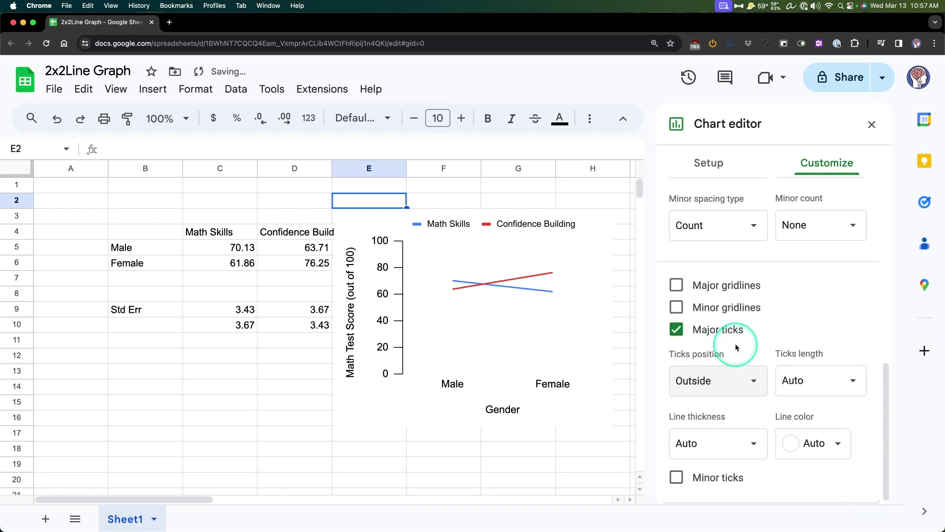
Set the vertical axis tick length to 6px
{"action": "left_click", "coordinate": [787, 380]}
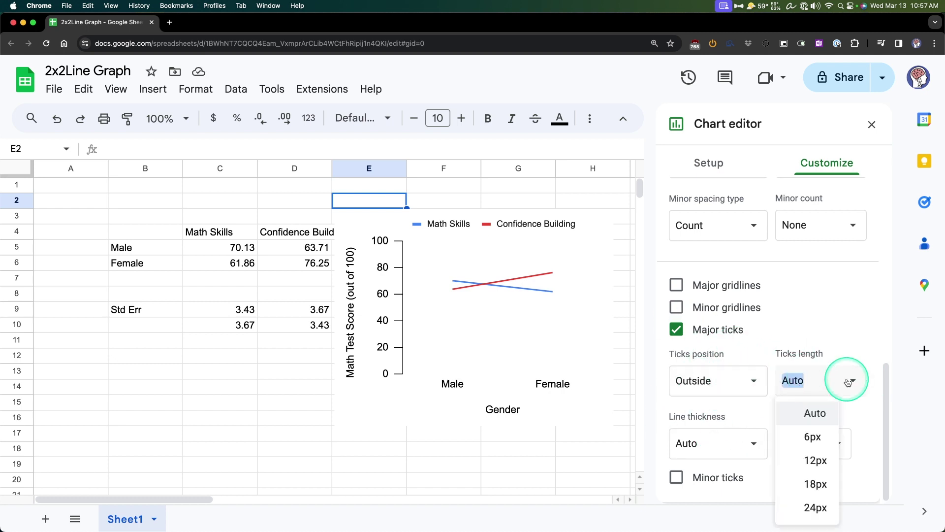
{"action": "left_click", "coordinate": [826, 441]}
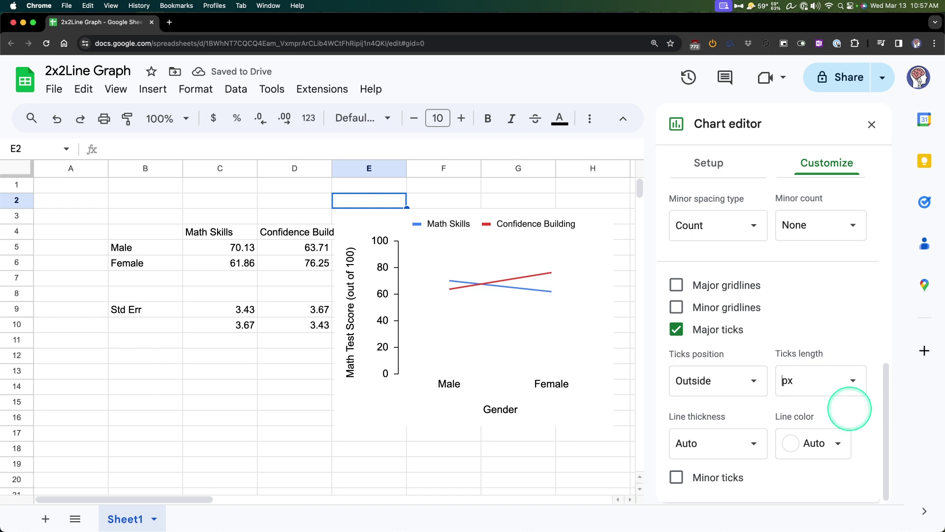
{"action": "left_click", "coordinate": [849, 384]}
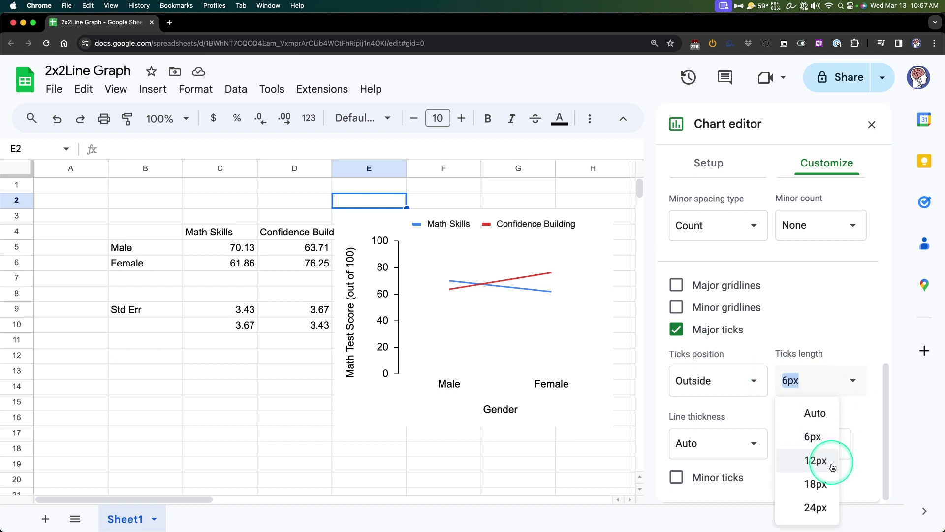
{"action": "left_click", "coordinate": [813, 459]}
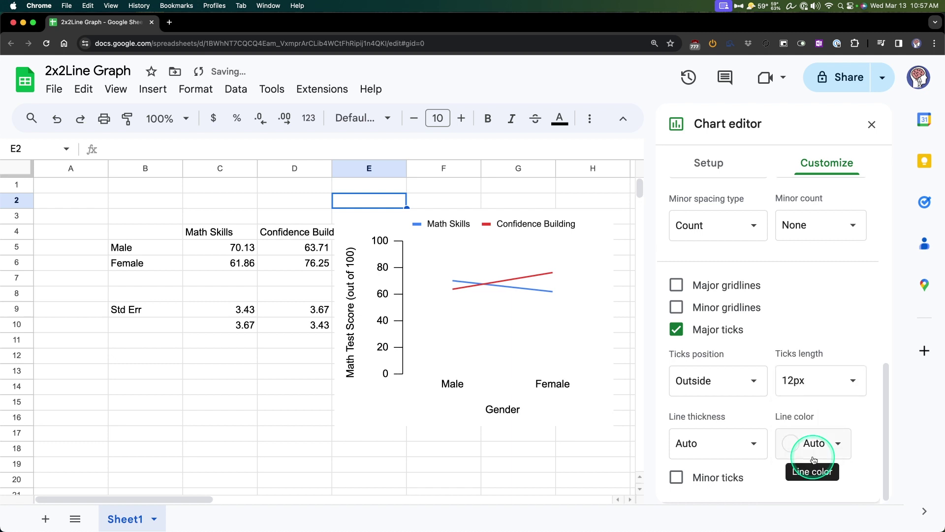
{"action": "left_click", "coordinate": [827, 377]}
{"action": "left_click", "coordinate": [817, 437]}
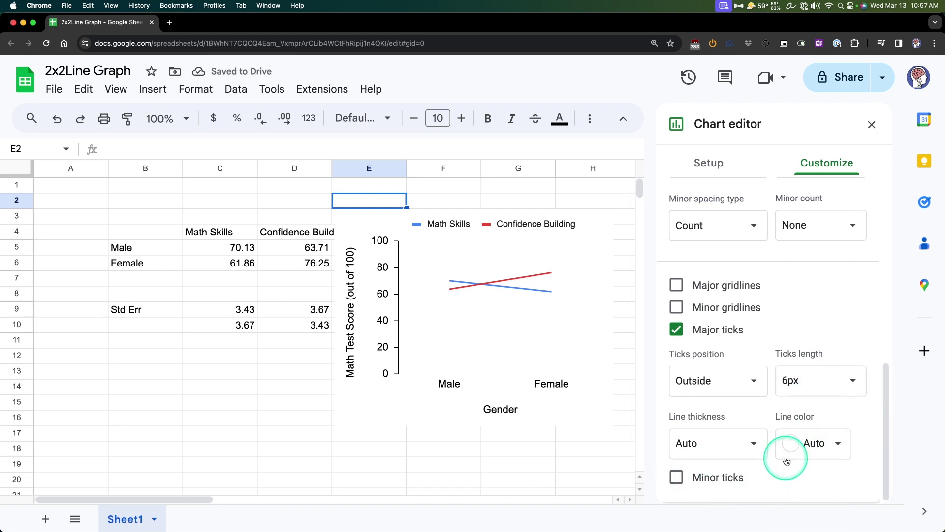
Set the horizontal axis major ticks position to None, then collapse Gridlines and ticks
{"action": "scroll", "coordinate": [783, 443], "scroll_direction": "up", "scroll_amount": 5}
{"action": "left_click", "coordinate": [785, 348]}
{"action": "left_click", "coordinate": [749, 317]}
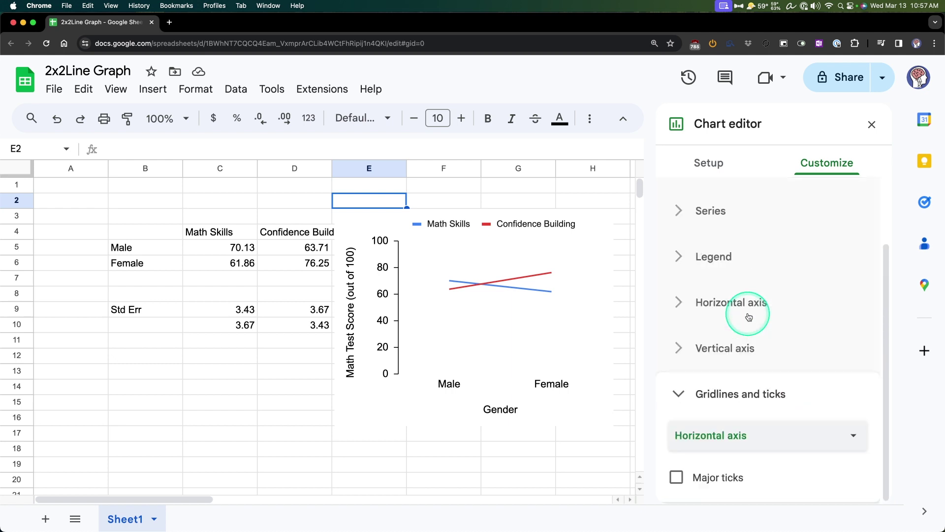
{"action": "scroll", "coordinate": [768, 433], "scroll_direction": "down", "scroll_amount": 1}
{"action": "left_click", "coordinate": [734, 416]}
{"action": "scroll", "coordinate": [829, 457], "scroll_direction": "down", "scroll_amount": 1}
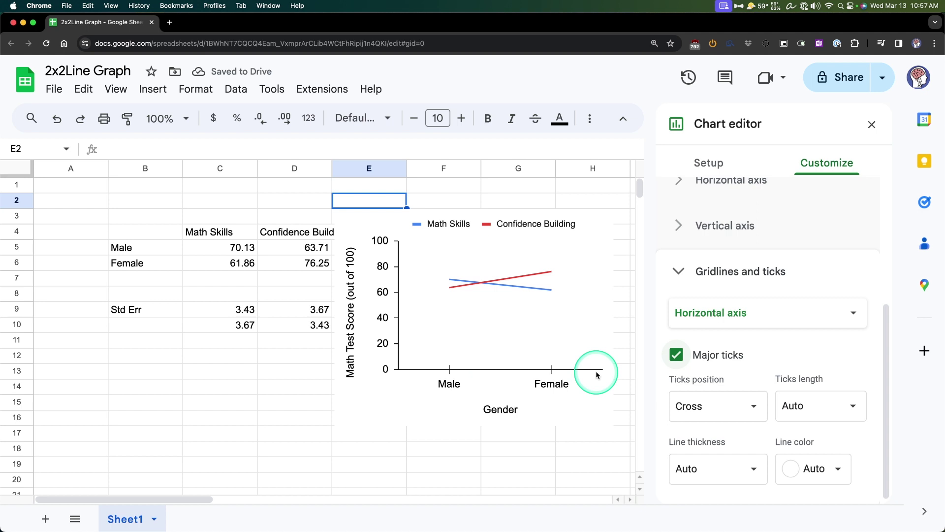
{"action": "left_click", "coordinate": [740, 400]}
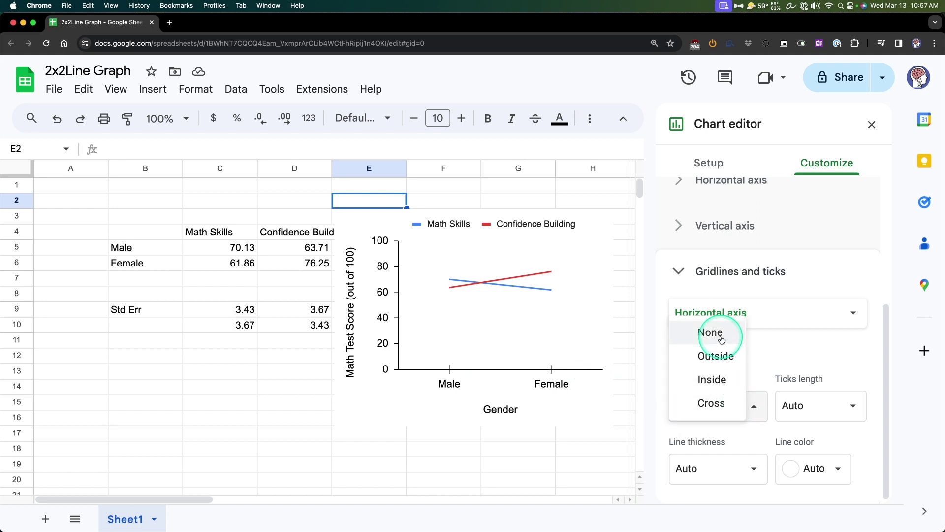
{"action": "left_click", "coordinate": [722, 339]}
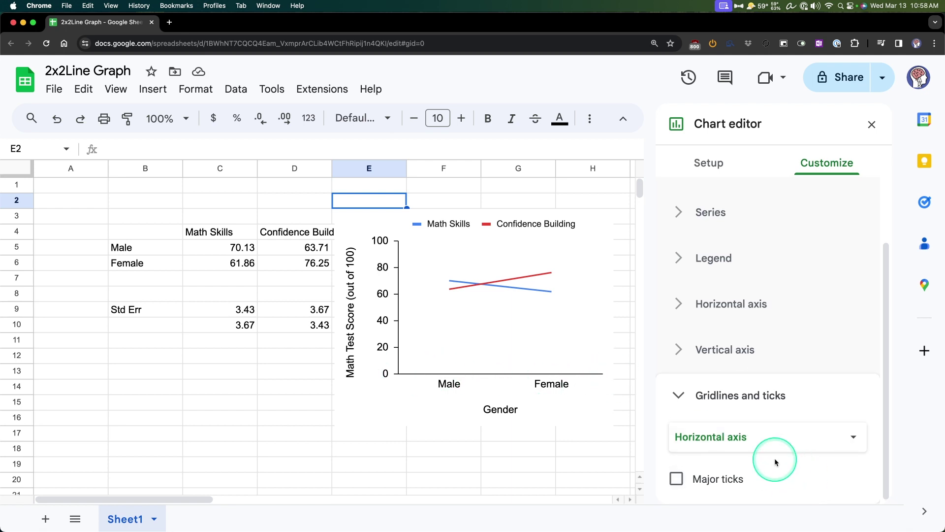
{"action": "left_click", "coordinate": [679, 394]}
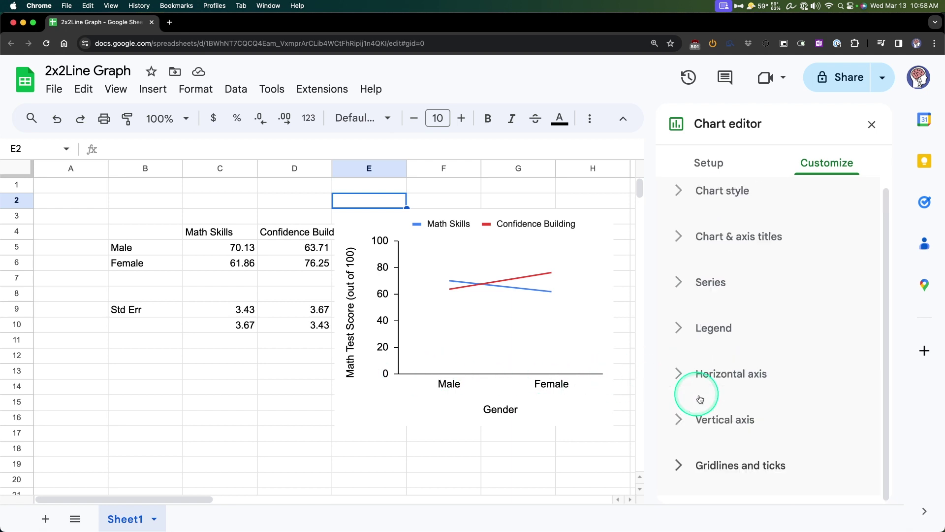
Select the Math Skills series in the Series formatting settings
{"action": "left_click", "coordinate": [719, 282]}
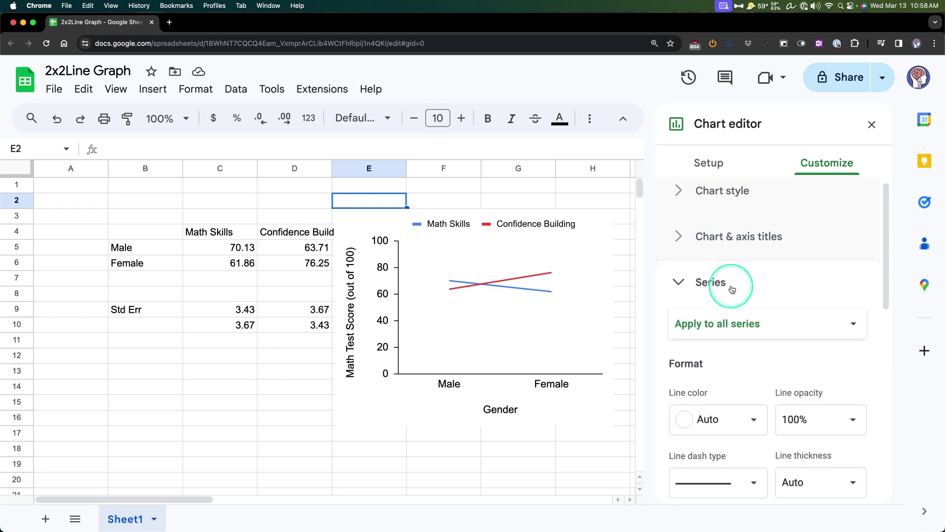
{"action": "scroll", "coordinate": [773, 285], "scroll_direction": "down", "scroll_amount": 2}
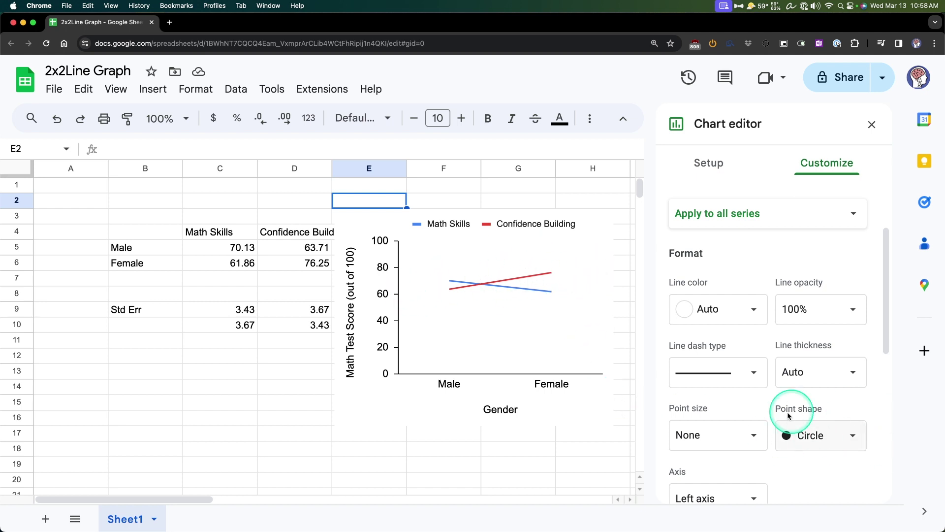
{"action": "scroll", "coordinate": [812, 401], "scroll_direction": "up", "scroll_amount": 3}
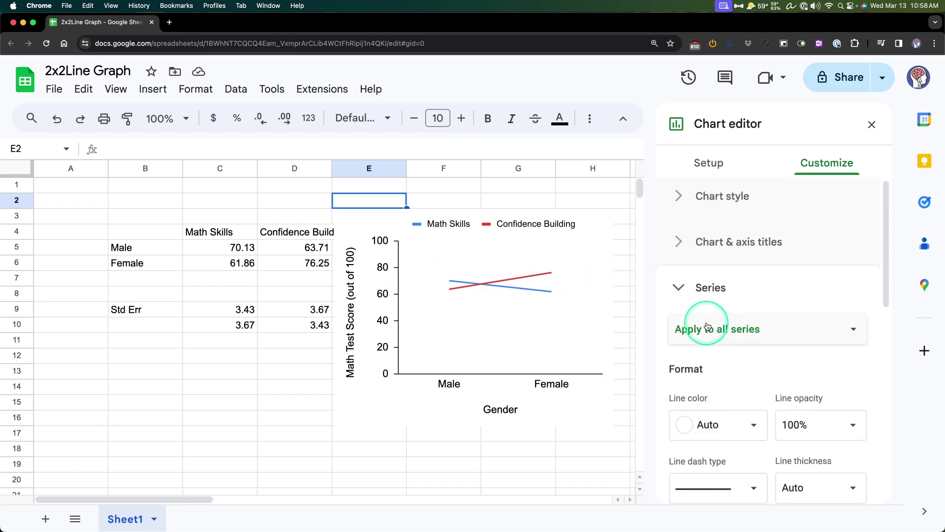
{"action": "left_click", "coordinate": [708, 326]}
{"action": "left_click", "coordinate": [735, 355]}
{"action": "scroll", "coordinate": [738, 369], "scroll_direction": "down", "scroll_amount": 2}
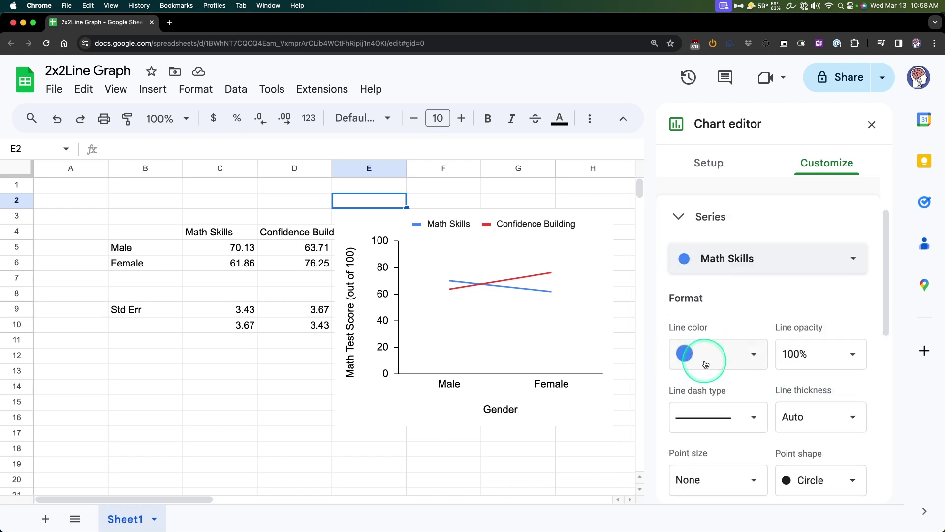
{"action": "scroll", "coordinate": [827, 374], "scroll_direction": "down", "scroll_amount": 2}
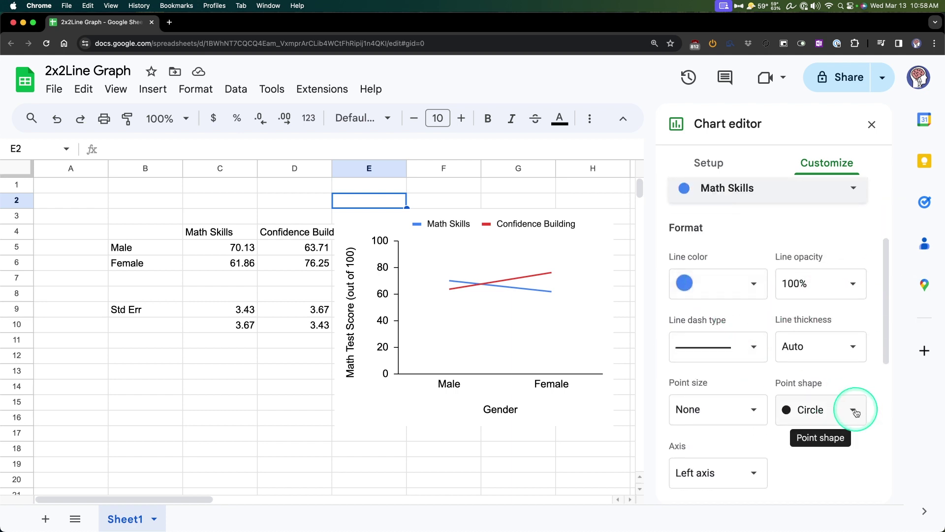
Give the Math Skills points a circle shape and a 2px size
{"action": "left_click", "coordinate": [856, 411]}
{"action": "left_click", "coordinate": [837, 408]}
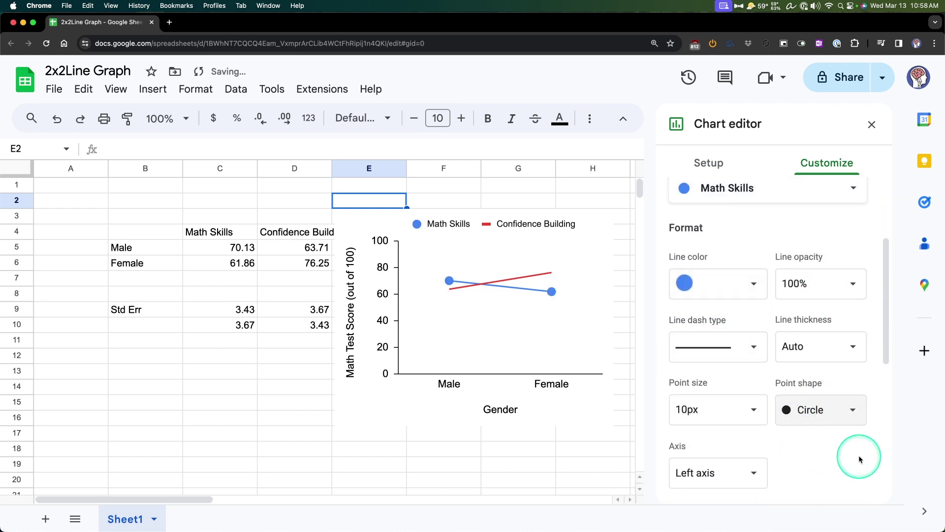
{"action": "left_click", "coordinate": [744, 408]}
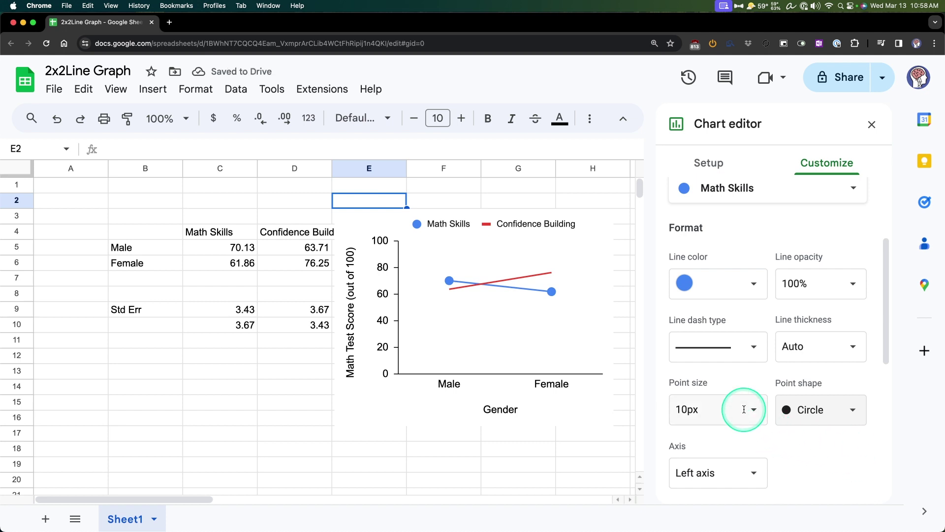
{"action": "left_click", "coordinate": [702, 307]}
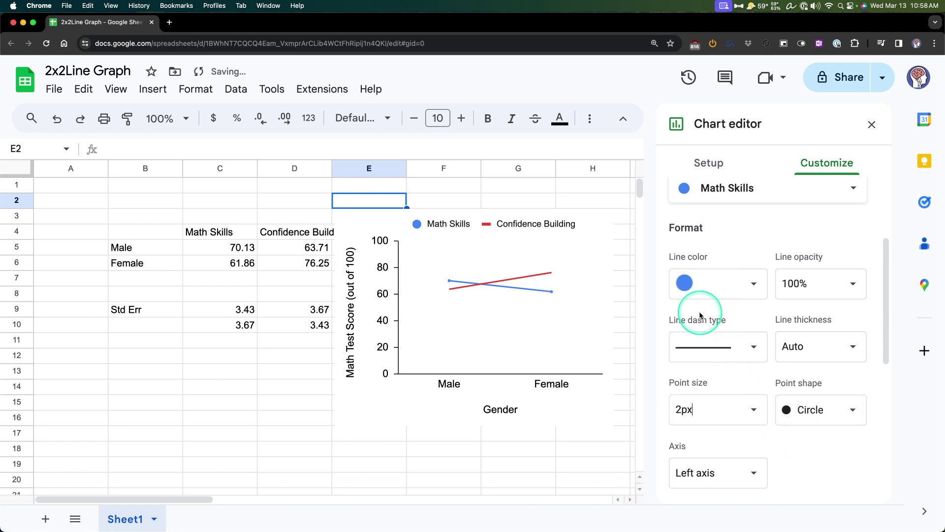
{"action": "left_click", "coordinate": [754, 416]}
{"action": "left_click", "coordinate": [709, 330]}
{"action": "left_click", "coordinate": [745, 410]}
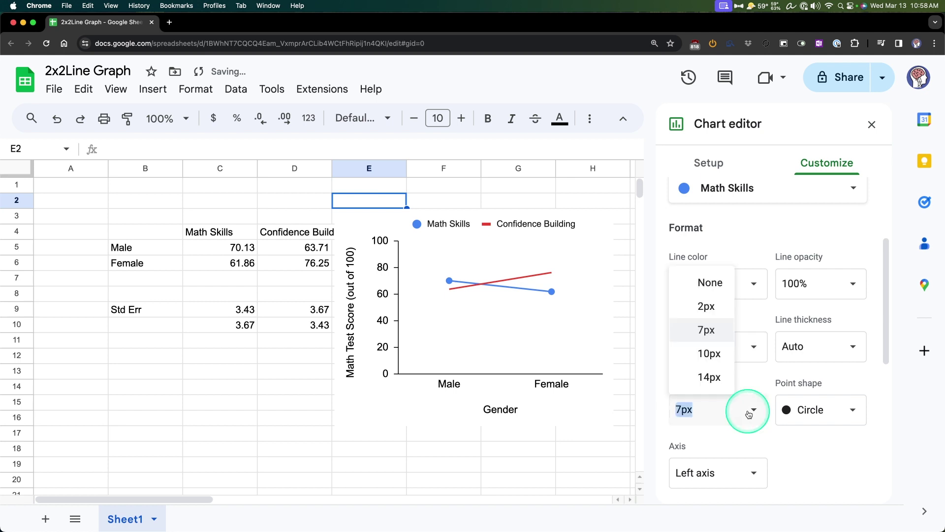
{"action": "left_click", "coordinate": [716, 305]}
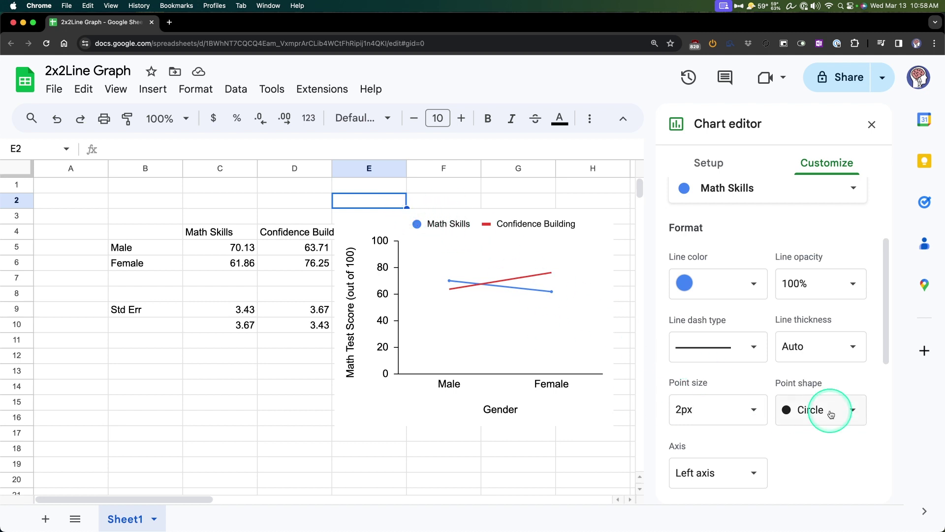
{"action": "scroll", "coordinate": [812, 408], "scroll_direction": "up", "scroll_amount": 1}
Switch to the Confidence Building series and set its point size to 2px
{"action": "scroll", "coordinate": [812, 408], "scroll_direction": "up", "scroll_amount": 3}
{"action": "left_click", "coordinate": [848, 286]}
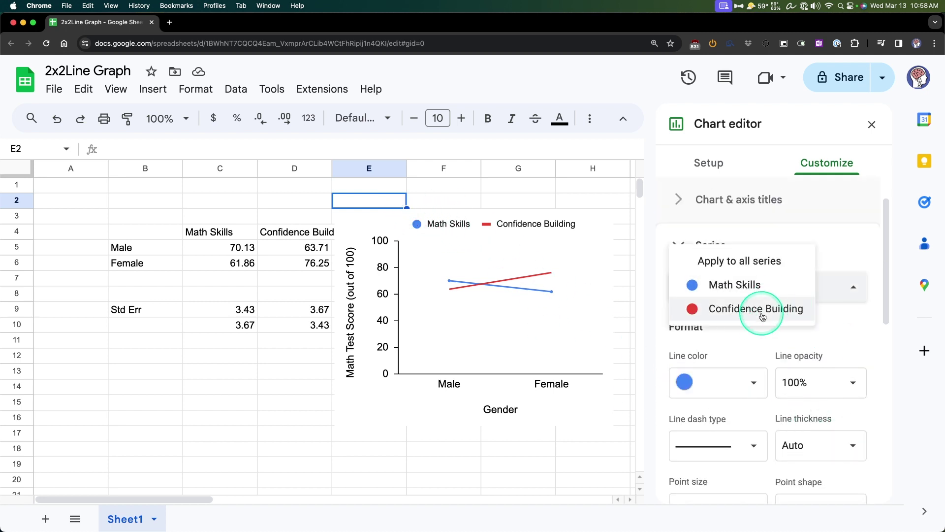
{"action": "left_click", "coordinate": [758, 314]}
{"action": "scroll", "coordinate": [728, 335], "scroll_direction": "down", "scroll_amount": 4}
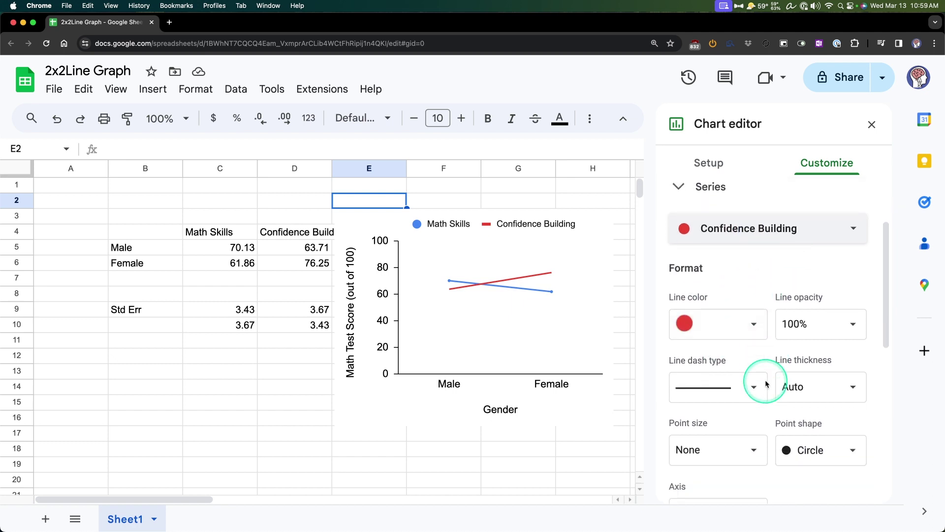
{"action": "left_click", "coordinate": [753, 425]}
{"action": "left_click", "coordinate": [706, 321]}
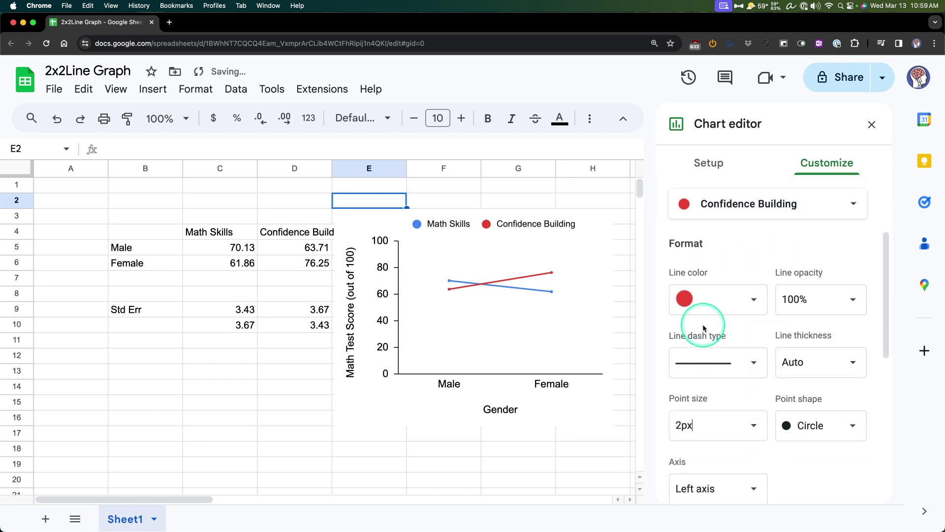
Make the Confidence Building points circles and keep line thickness at Auto
{"action": "left_click", "coordinate": [831, 443]}
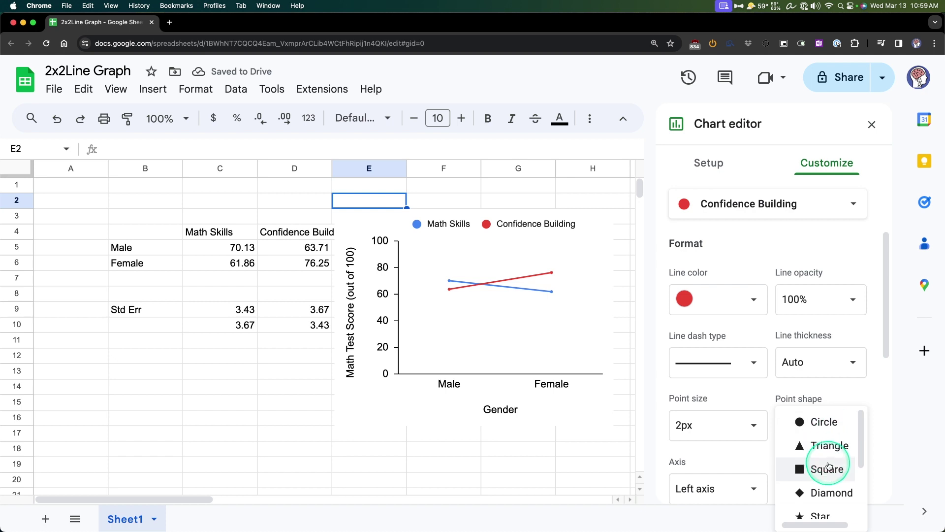
{"action": "left_click", "coordinate": [829, 466]}
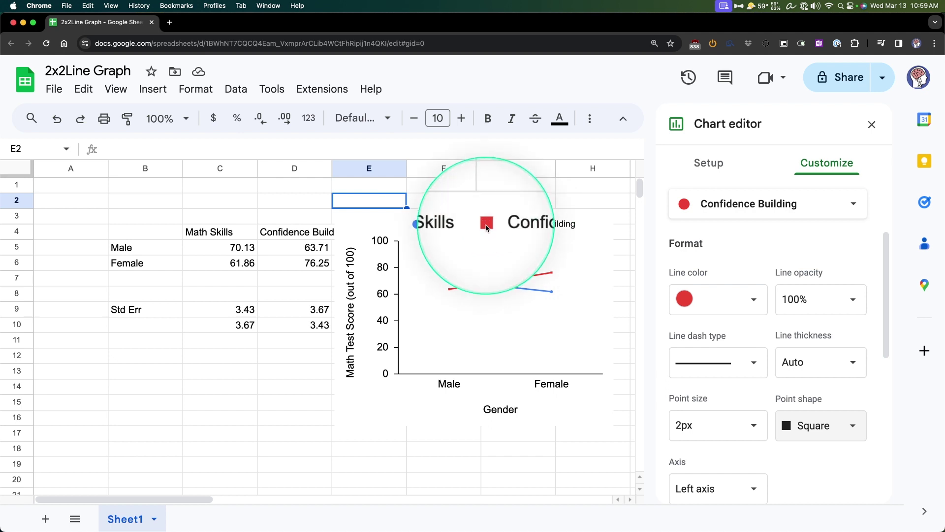
{"action": "scroll", "coordinate": [852, 386], "scroll_direction": "down", "scroll_amount": 3}
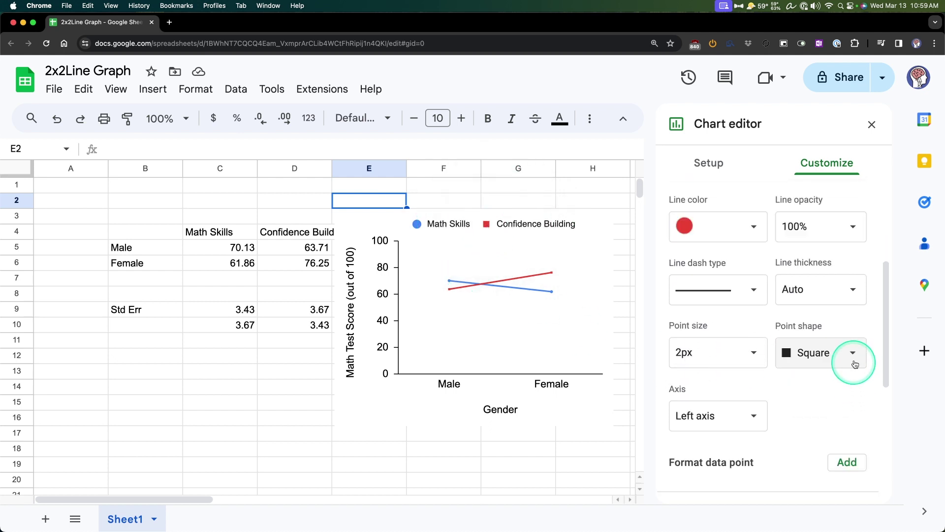
{"action": "left_click", "coordinate": [852, 355]}
{"action": "left_click", "coordinate": [832, 302]}
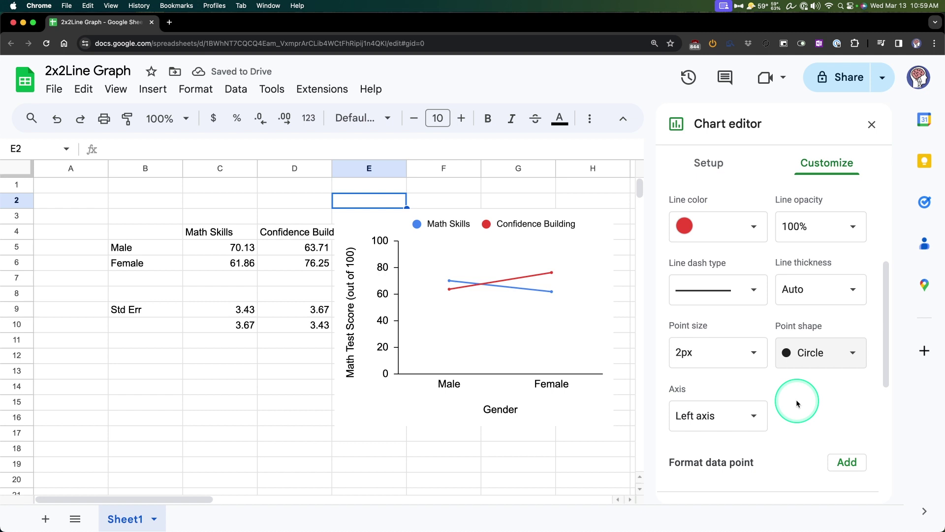
{"action": "scroll", "coordinate": [796, 400], "scroll_direction": "down", "scroll_amount": 3}
{"action": "scroll", "coordinate": [818, 402], "scroll_direction": "up", "scroll_amount": 6}
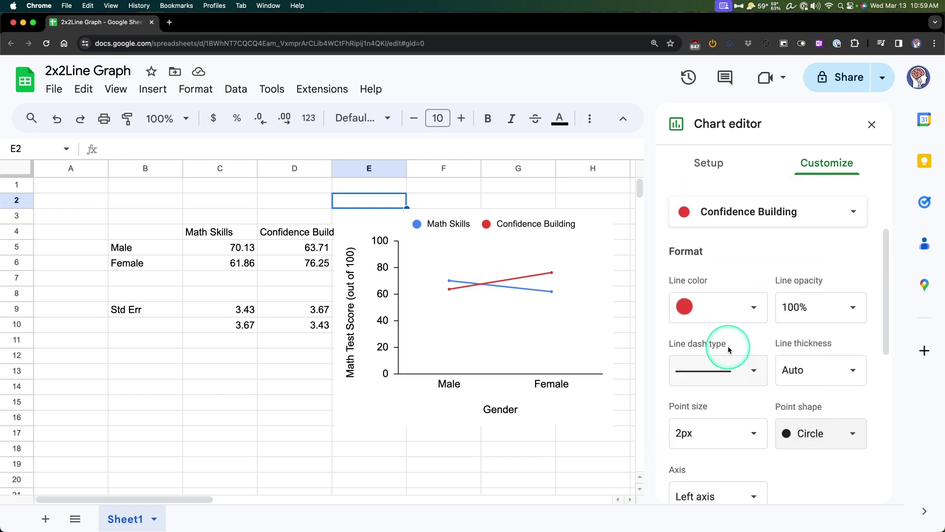
{"action": "scroll", "coordinate": [727, 345], "scroll_direction": "down", "scroll_amount": 3}
{"action": "left_click", "coordinate": [856, 295]}
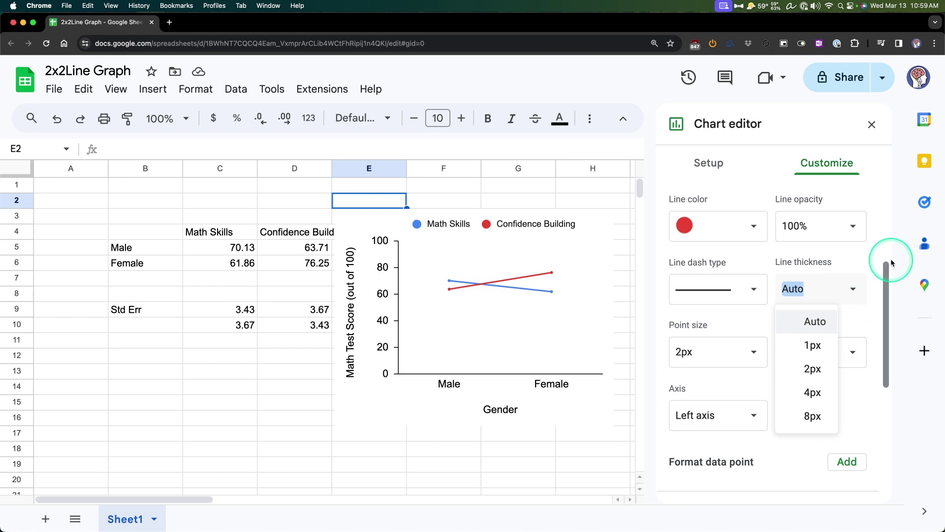
{"action": "left_click", "coordinate": [859, 260]}
{"action": "scroll", "coordinate": [859, 260], "scroll_direction": "down", "scroll_amount": 5}
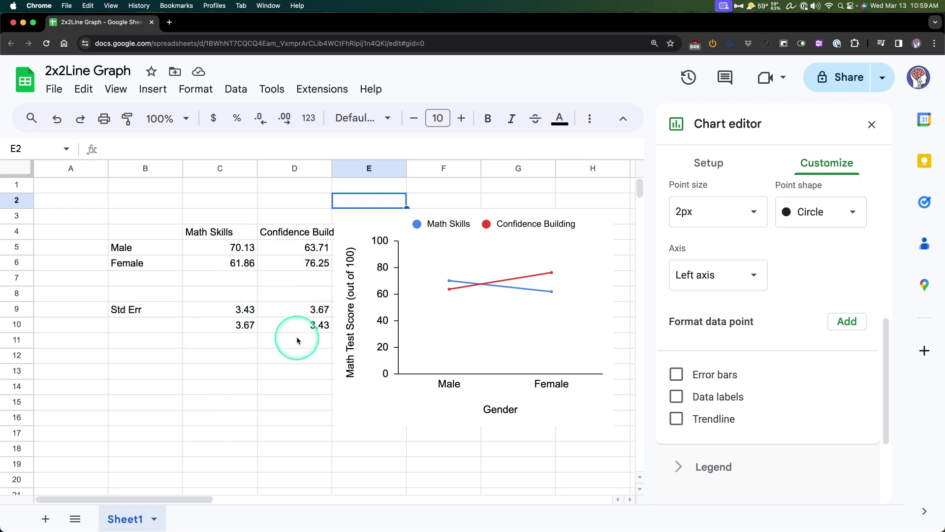
Turn on Confidence Building error bars with type Constant and value 3.55
{"action": "left_click", "coordinate": [724, 377]}
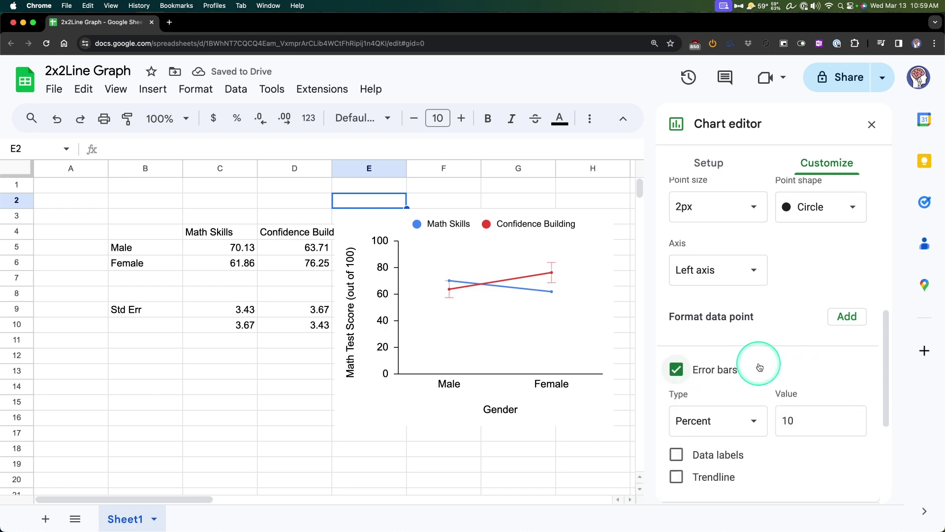
{"action": "scroll", "coordinate": [758, 365], "scroll_direction": "down", "scroll_amount": 2}
{"action": "left_click", "coordinate": [759, 335]}
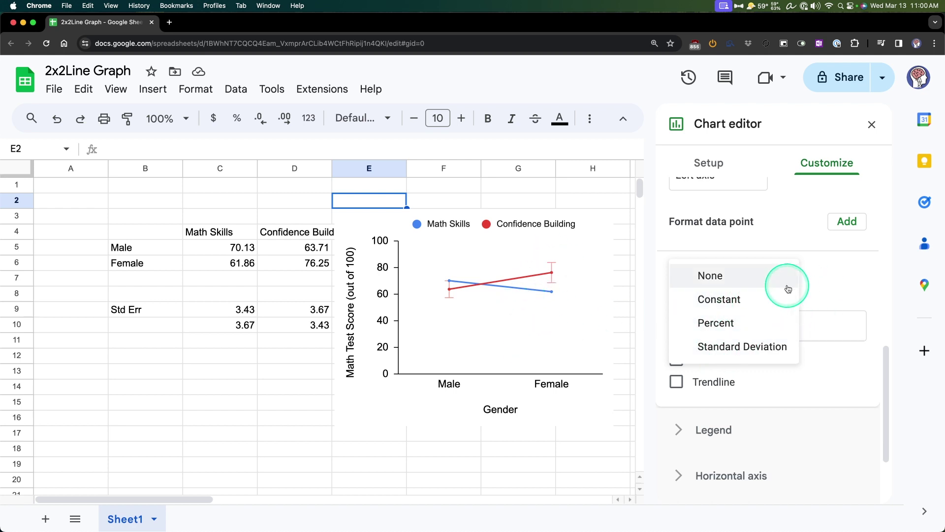
{"action": "left_click", "coordinate": [741, 349]}
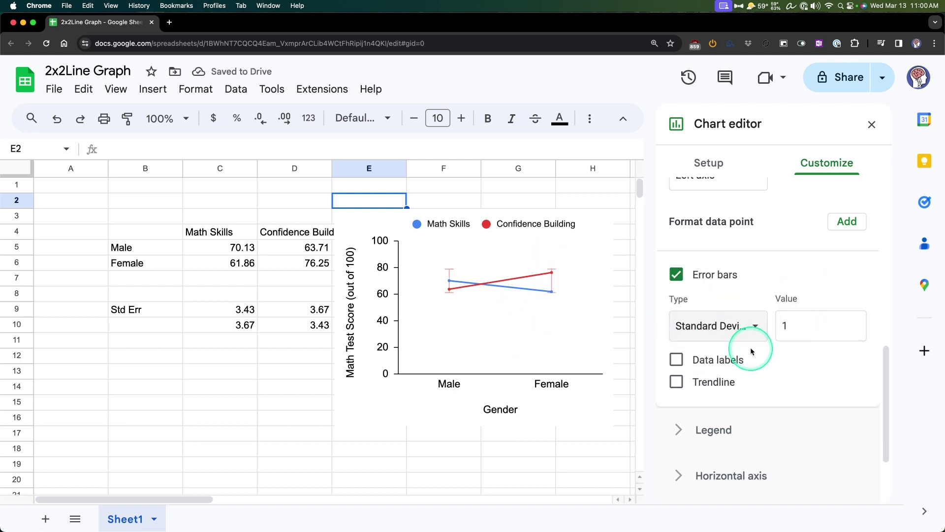
{"action": "left_click", "coordinate": [763, 328]}
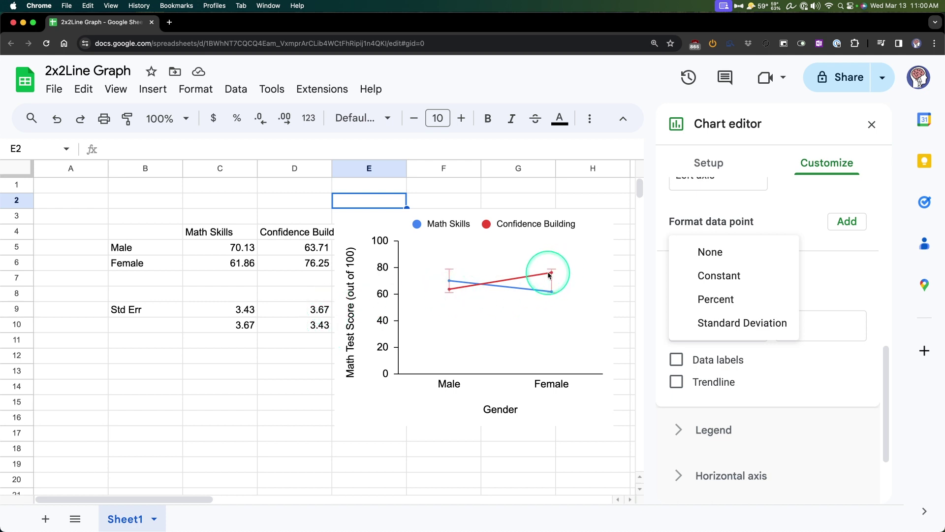
{"action": "left_click", "coordinate": [739, 275]}
{"action": "double_click", "coordinate": [816, 324]}
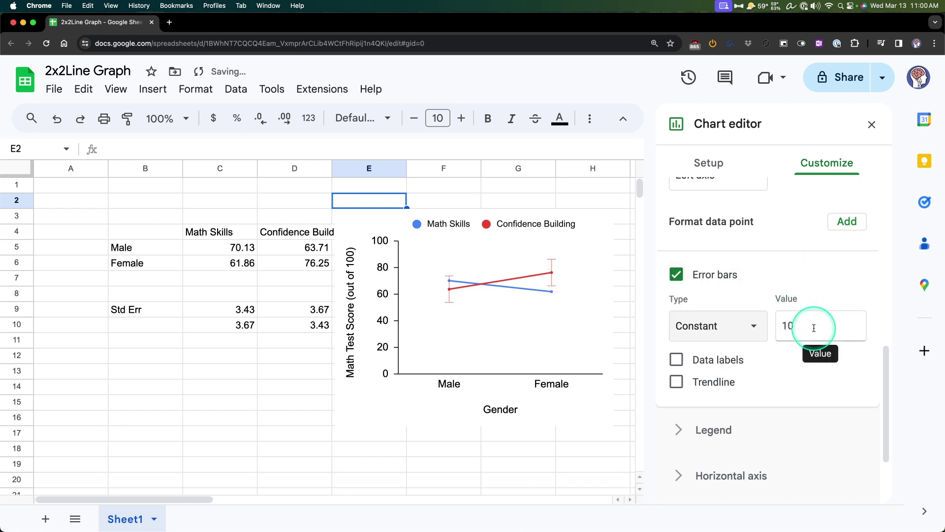
{"action": "type", "text": "355"}
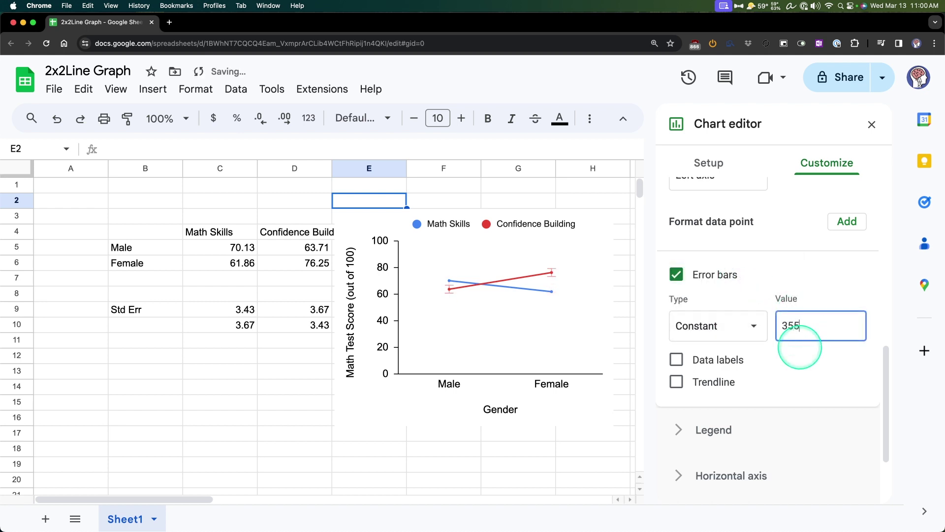
{"action": "key", "text": "Left"}
{"action": "key", "text": "Left"}
{"action": "type", "text": "."}
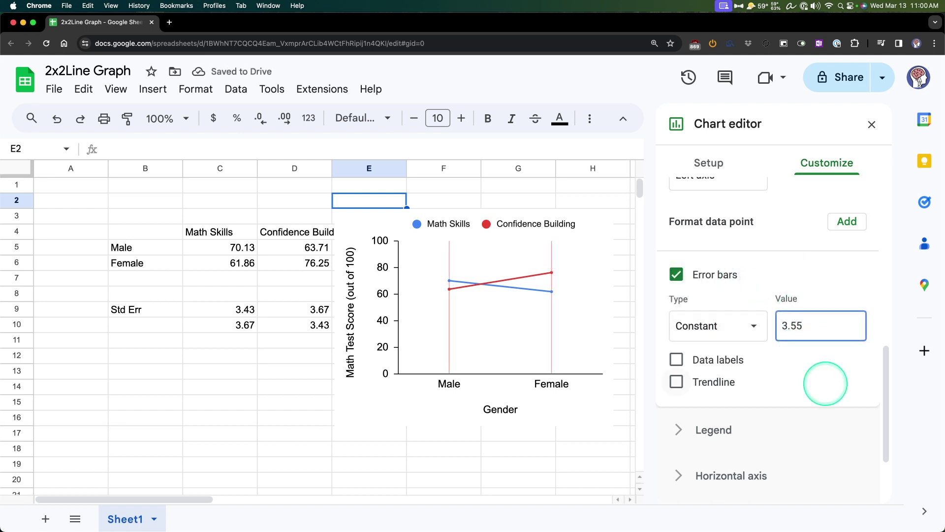
{"action": "left_click", "coordinate": [813, 260]}
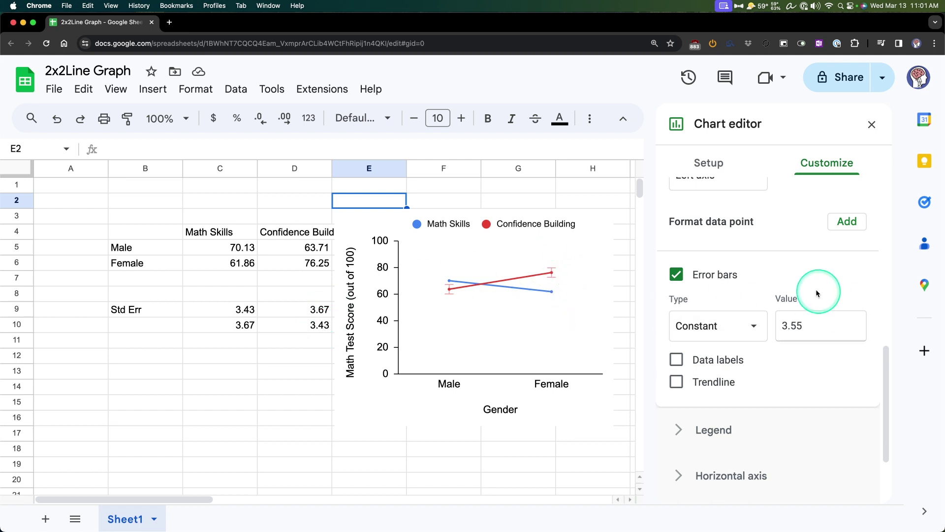
Switch to the Math Skills series and turn on Constant error bars of 3.55
{"action": "scroll", "coordinate": [820, 289], "scroll_direction": "up", "scroll_amount": 2}
{"action": "scroll", "coordinate": [806, 302], "scroll_direction": "up", "scroll_amount": 5}
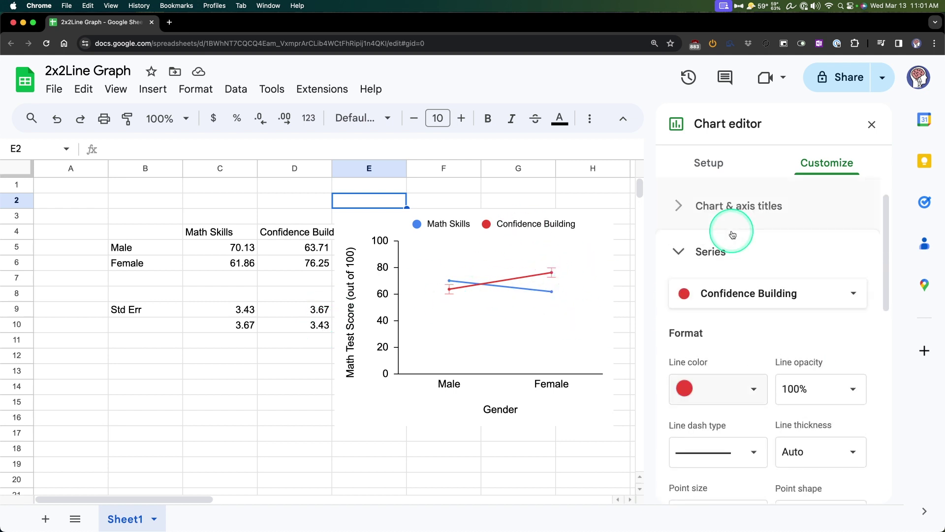
{"action": "left_click", "coordinate": [787, 303]}
{"action": "left_click", "coordinate": [761, 269]}
{"action": "scroll", "coordinate": [768, 295], "scroll_direction": "down", "scroll_amount": 5}
{"action": "left_click", "coordinate": [738, 320]}
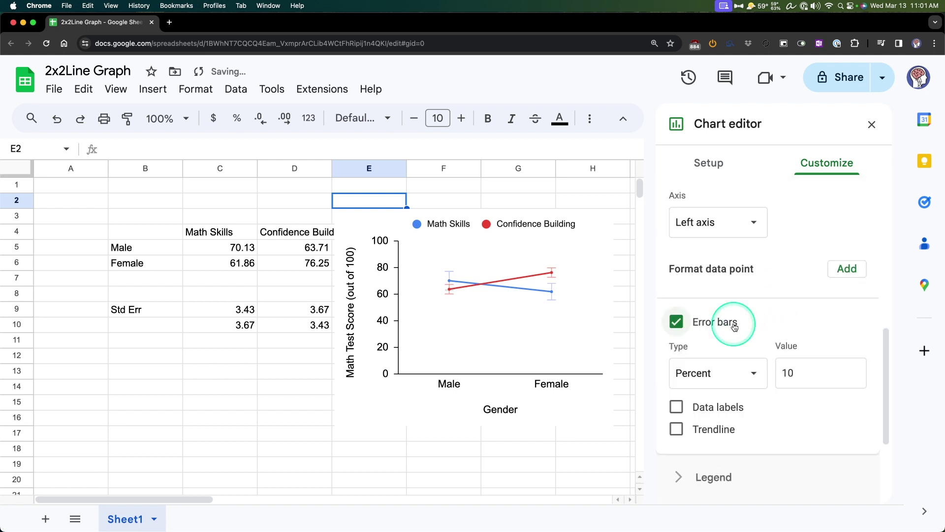
{"action": "left_click", "coordinate": [723, 371]}
{"action": "left_click", "coordinate": [731, 345]}
{"action": "double_click", "coordinate": [790, 372]}
{"action": "type", "text": "3.55"}
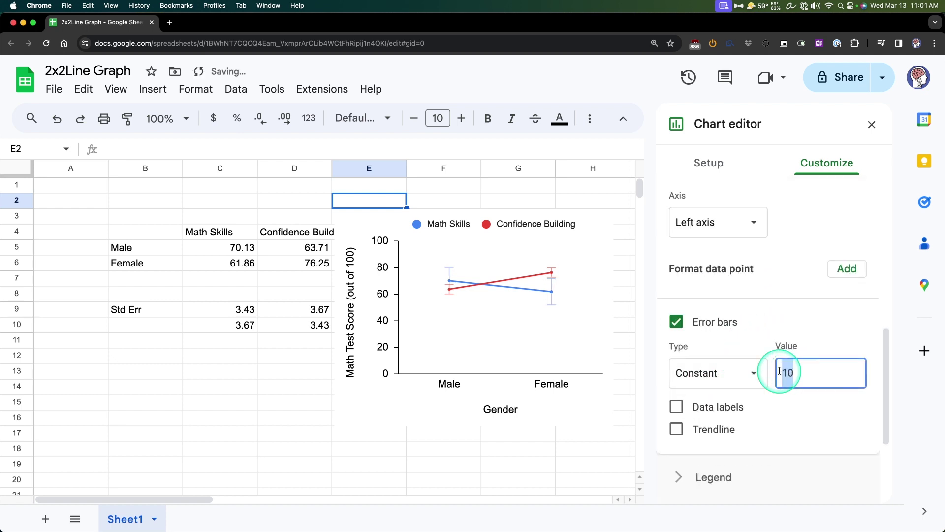
{"action": "left_click", "coordinate": [788, 309]}
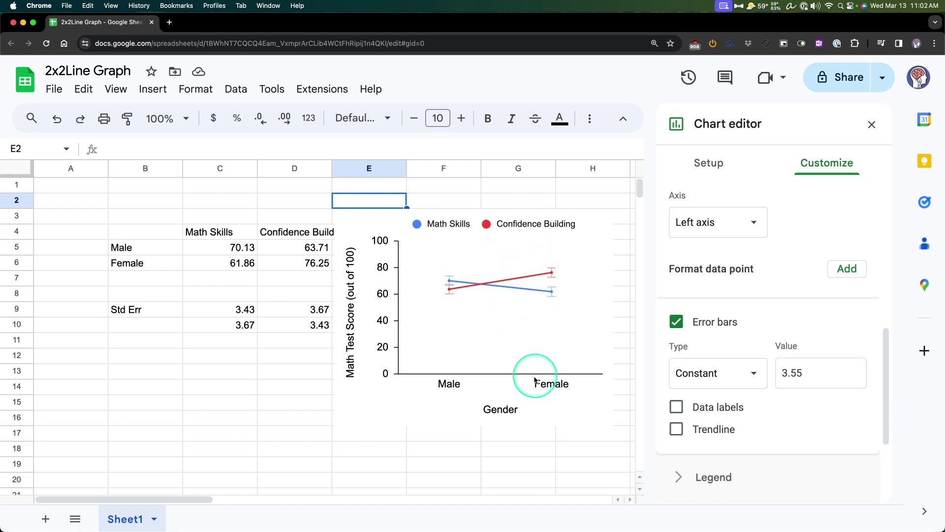
Close the Chart editor and drag the chart right to span columns F–J
{"action": "scroll", "coordinate": [823, 342], "scroll_direction": "up", "scroll_amount": 10}
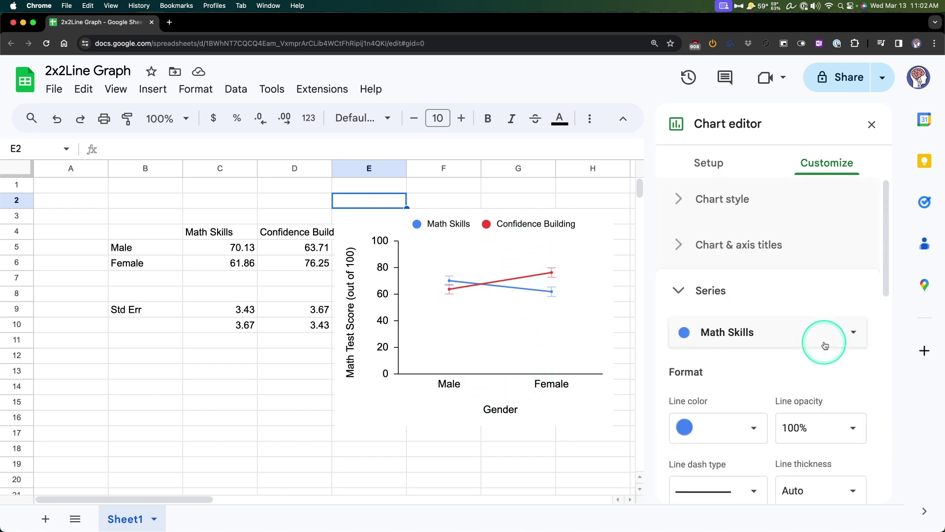
{"action": "left_click", "coordinate": [764, 290]}
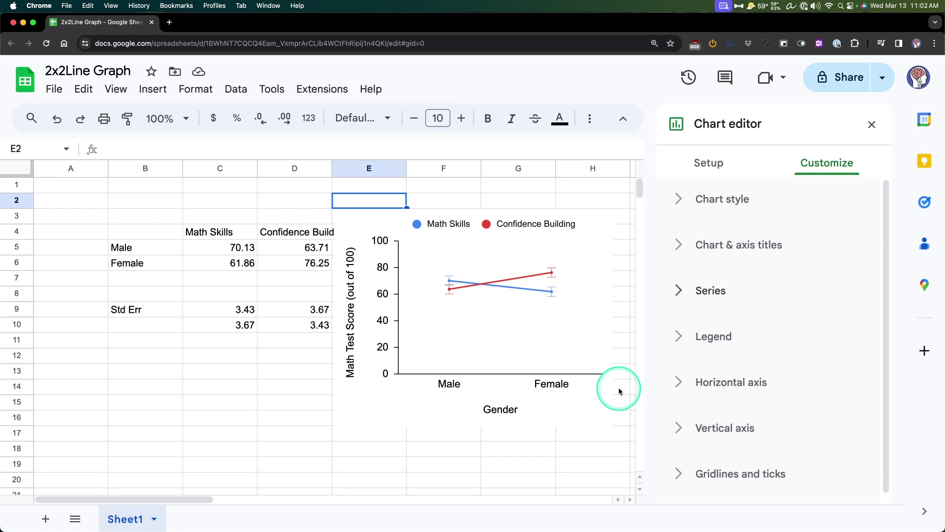
{"action": "left_click", "coordinate": [871, 124]}
{"action": "left_click", "coordinate": [533, 255]}
{"action": "left_click_drag", "start_coordinate": [531, 255], "coordinate": [640, 251]}
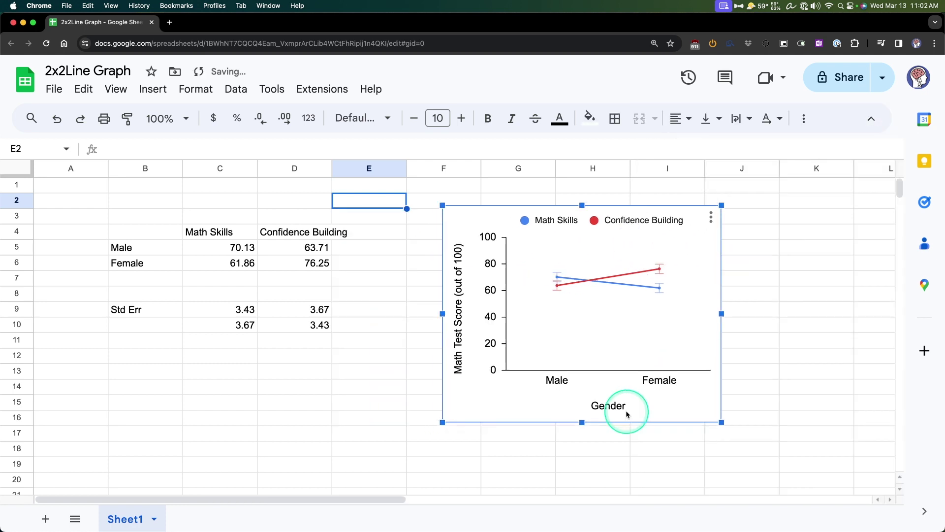